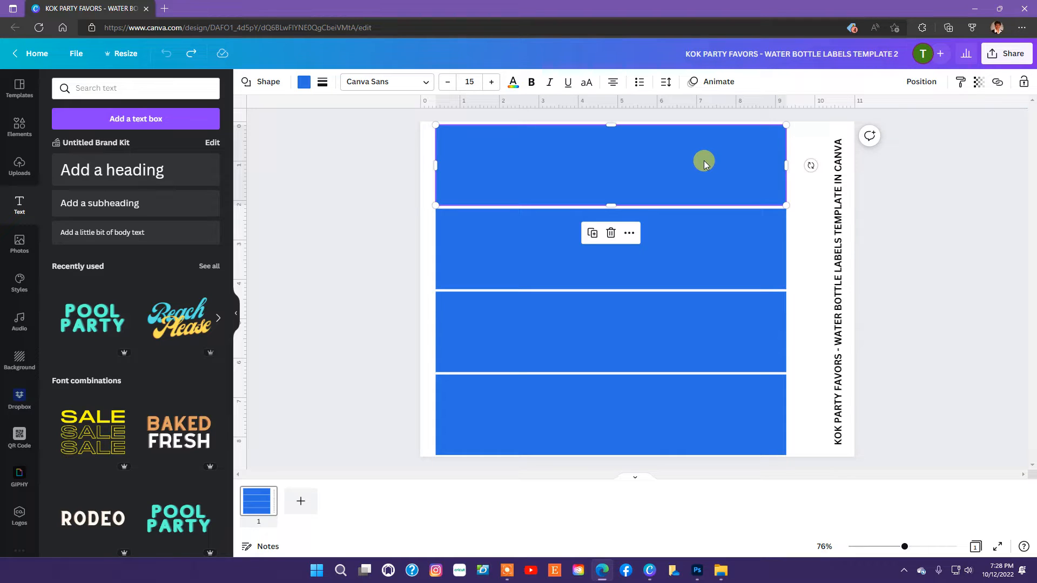
Search the elements for "Unicorn" and add the rainbow-maned balloon unicorn head to the page.
{"action": "left_click", "coordinate": [23, 132]}
{"action": "left_click", "coordinate": [84, 88]}
{"action": "type", "text": "Unicorn"}
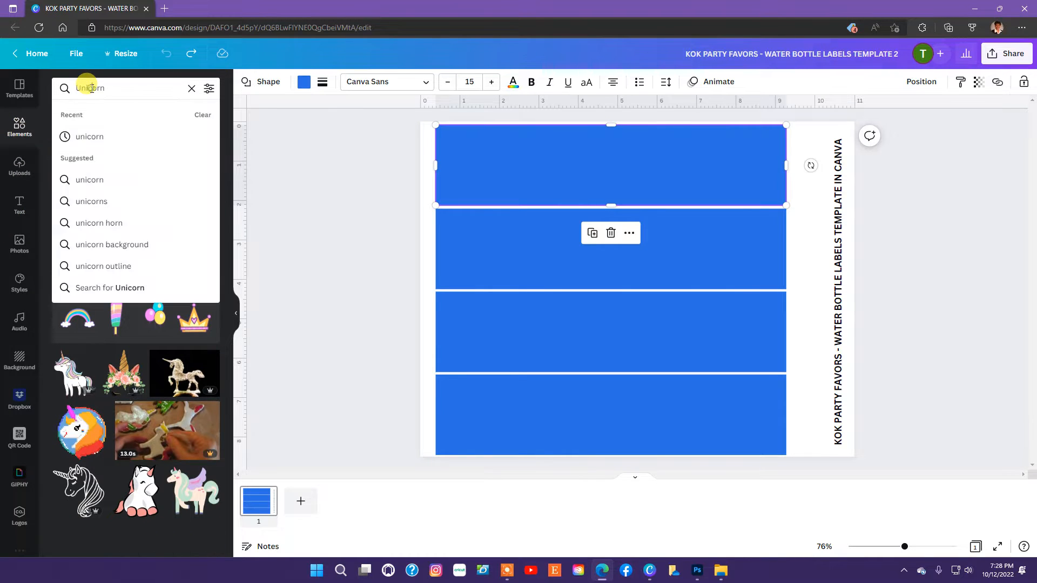
{"action": "key", "text": "Return"}
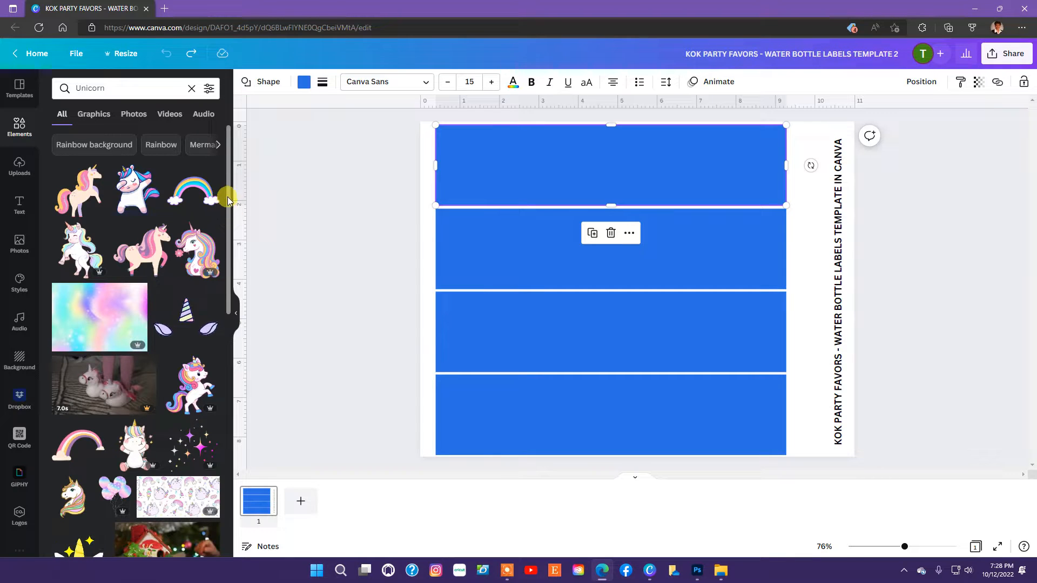
{"action": "left_click_drag", "start_coordinate": [231, 194], "coordinate": [227, 469]}
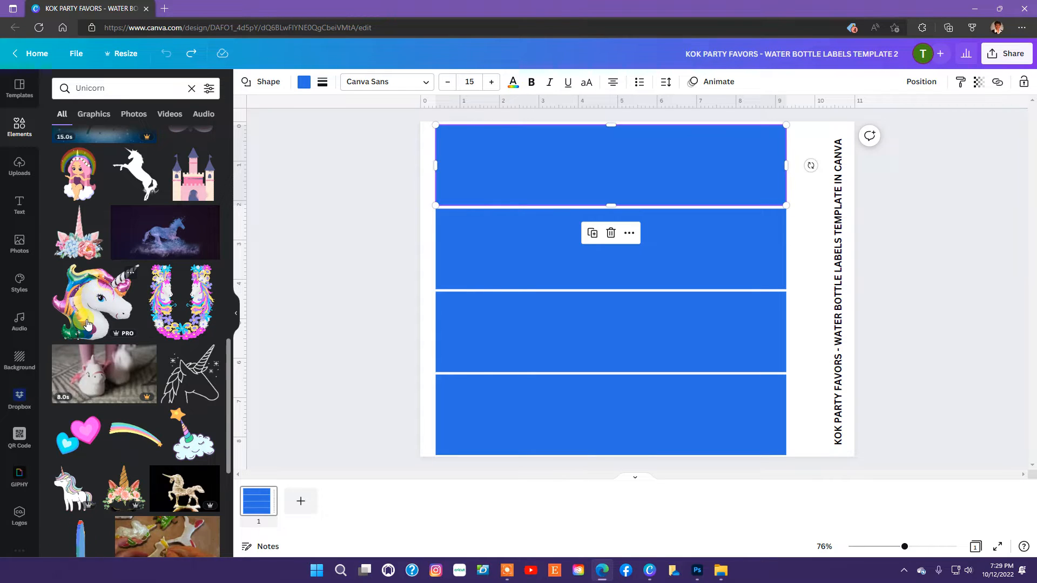
{"action": "left_click", "coordinate": [116, 340]}
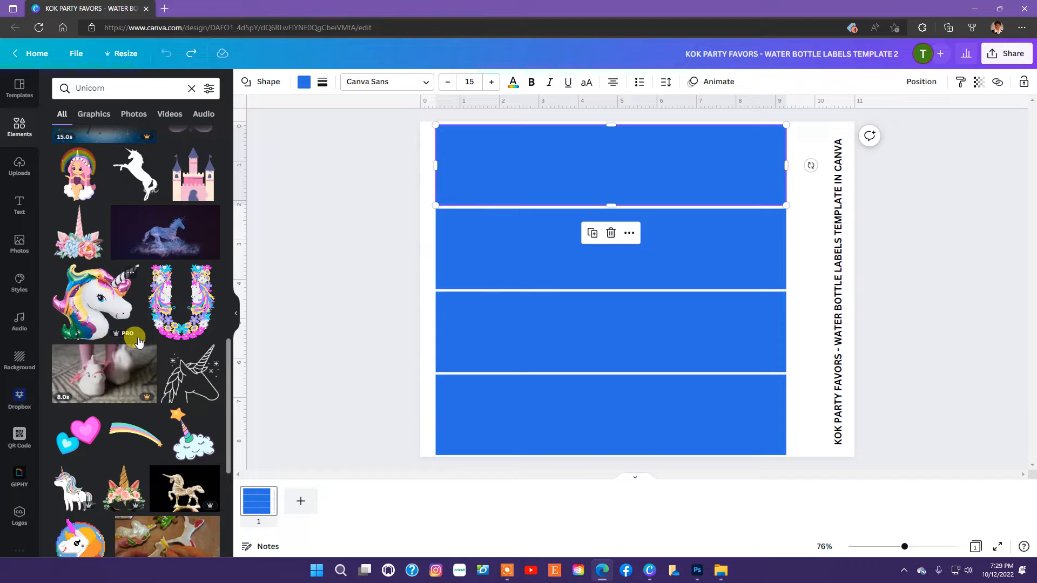
{"action": "left_click", "coordinate": [93, 304]}
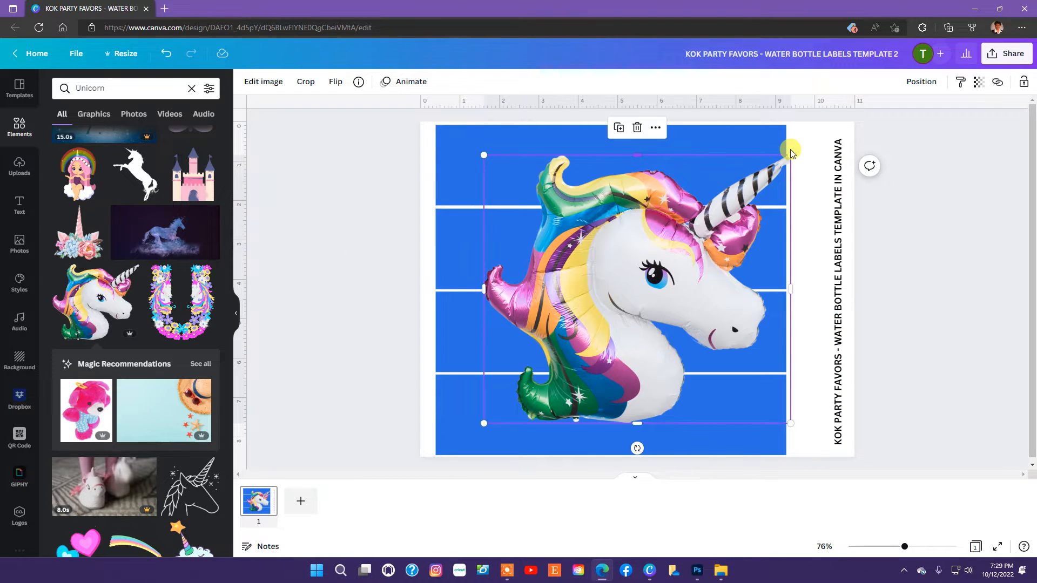
Shrink the unicorn head to about one inch wide and move it onto the top blue label.
{"action": "left_click_drag", "start_coordinate": [792, 153], "coordinate": [496, 363]}
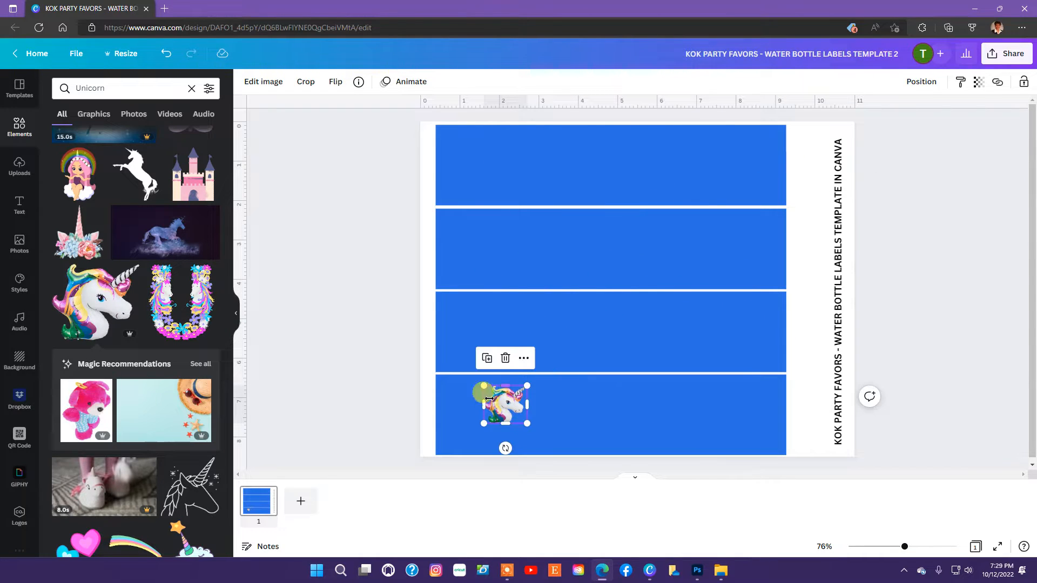
{"action": "left_click_drag", "start_coordinate": [502, 402], "coordinate": [575, 161]}
{"action": "left_click_drag", "start_coordinate": [538, 198], "coordinate": [538, 213]}
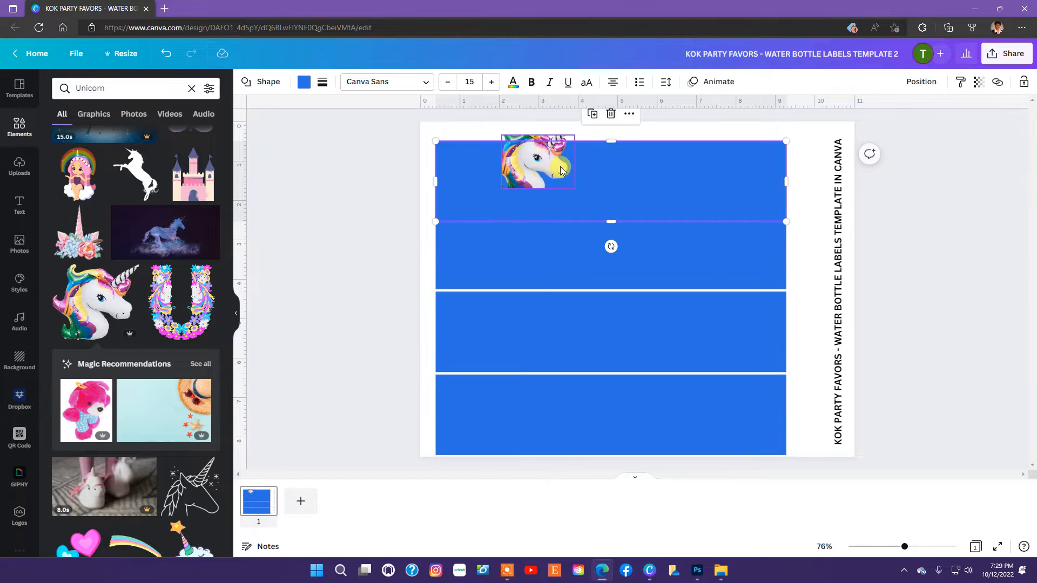
{"action": "left_click", "coordinate": [165, 54]}
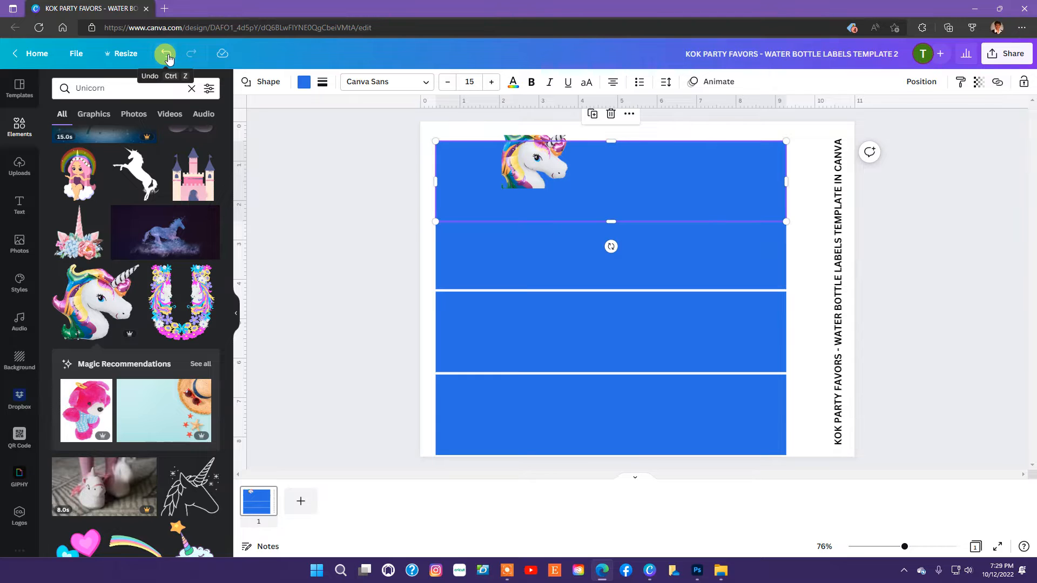
{"action": "left_click", "coordinate": [167, 55]}
{"action": "left_click", "coordinate": [166, 55]}
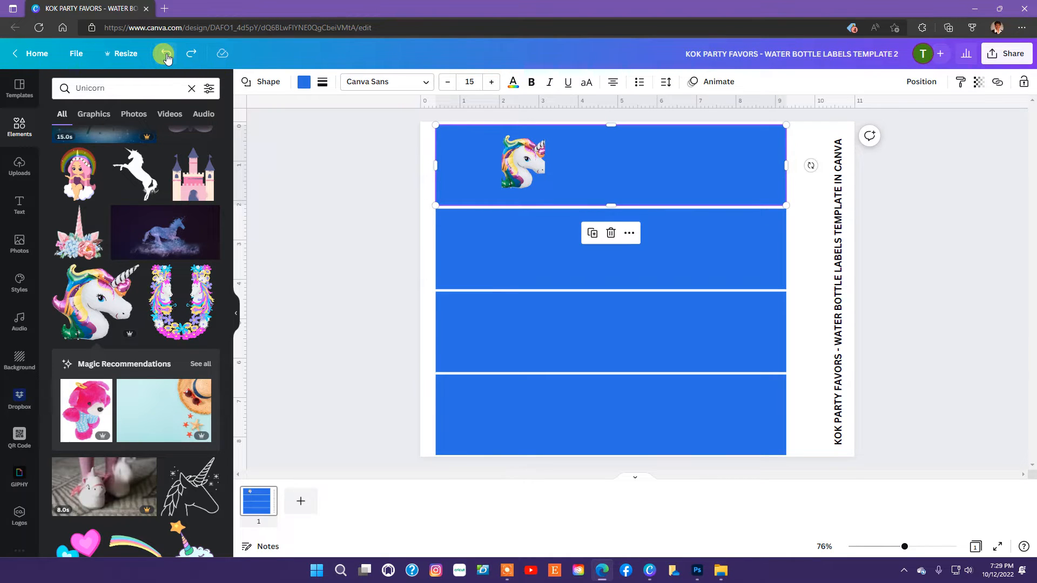
{"action": "left_click", "coordinate": [167, 55]}
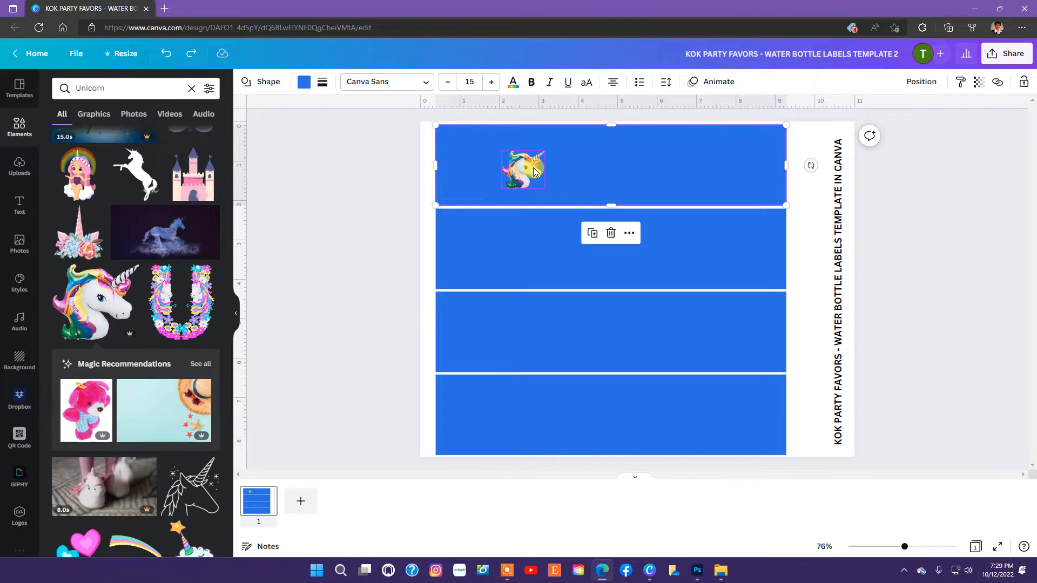
Enlarge the unicorn head to nearly fill the top label's height and centre it vertically in the label's left part.
{"action": "mouse_move", "coordinate": [529, 173]}
{"action": "left_mouse_down"}
{"action": "mouse_move", "coordinate": [530, 162]}
{"action": "mouse_move", "coordinate": [564, 203]}
{"action": "mouse_move", "coordinate": [526, 168]}
{"action": "left_mouse_up"}
{"action": "left_click", "coordinate": [351, 162]}
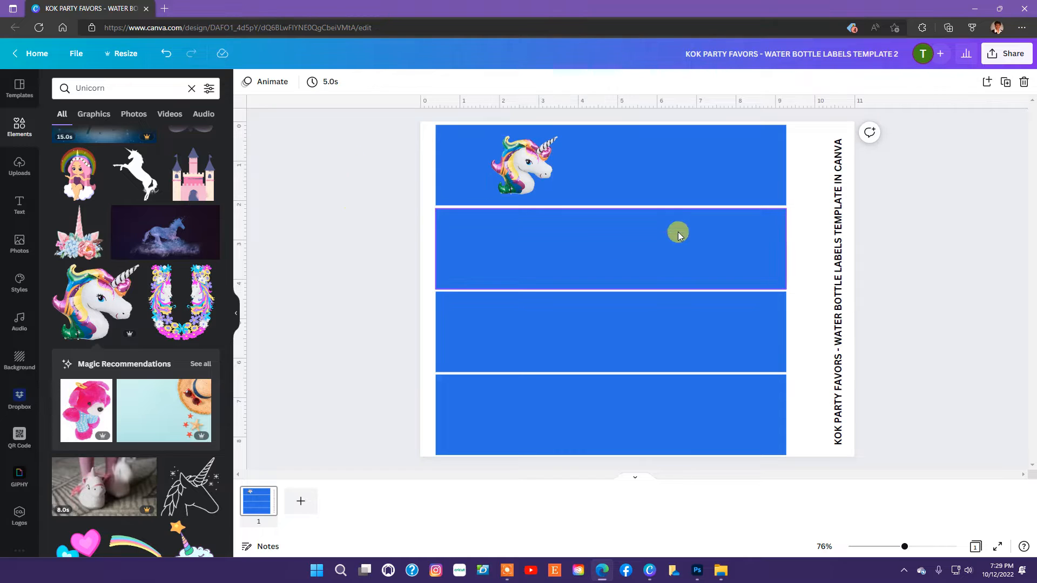
Duplicate the unicorn head, place the copy in the right part of the top label and flip it horizontally.
{"action": "left_click", "coordinate": [529, 158]}
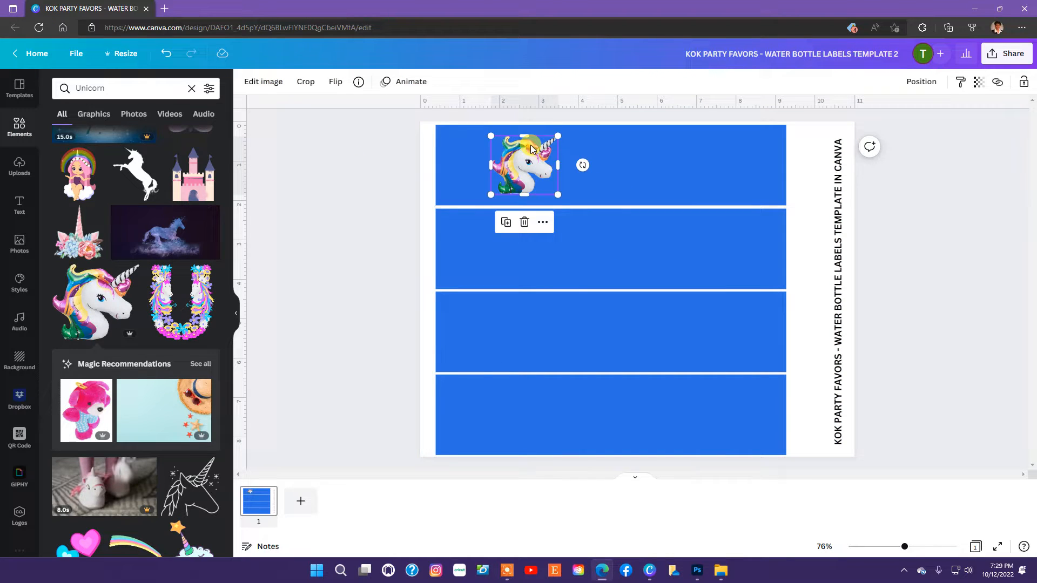
{"action": "left_click", "coordinate": [507, 223]}
{"action": "left_click_drag", "start_coordinate": [529, 169], "coordinate": [692, 159]}
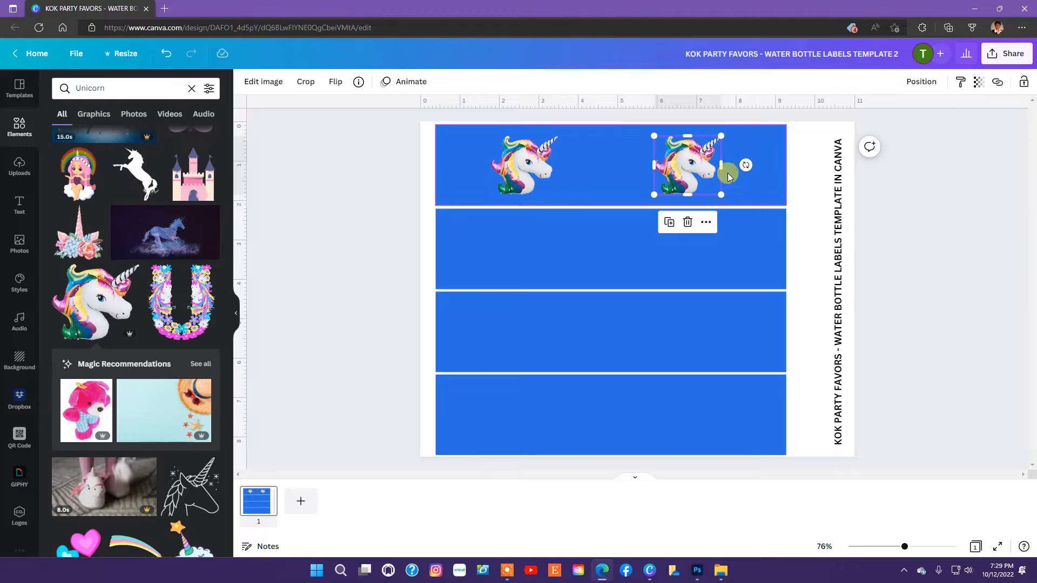
{"action": "left_click", "coordinate": [335, 82]}
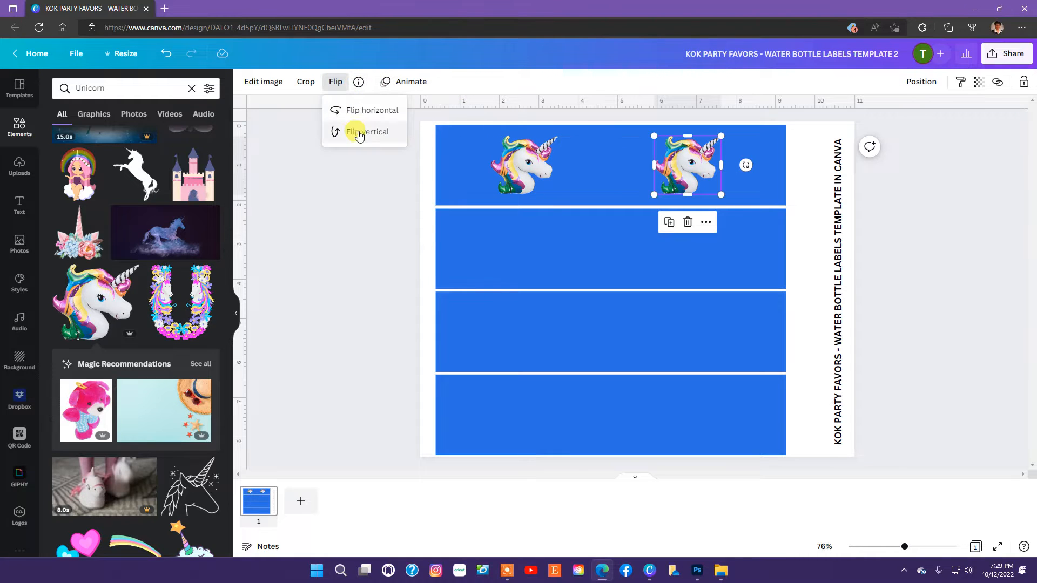
{"action": "left_click", "coordinate": [362, 111]}
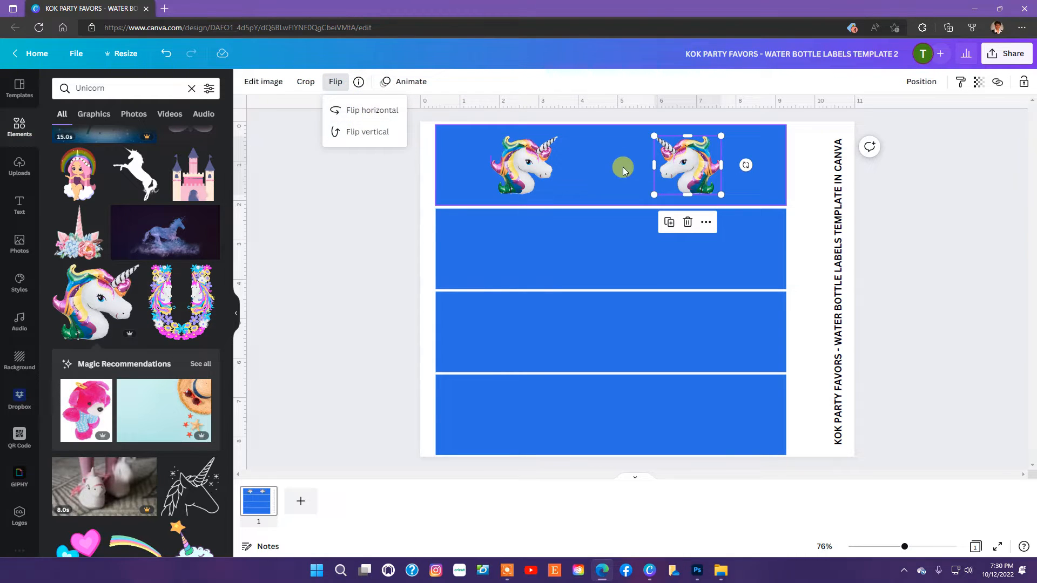
{"action": "left_click", "coordinate": [340, 214]}
Move the two unicorn heads slightly farther apart on the top label.
{"action": "left_click_drag", "start_coordinate": [535, 164], "coordinate": [529, 164]}
{"action": "left_click_drag", "start_coordinate": [692, 165], "coordinate": [702, 164]}
{"action": "left_click", "coordinate": [380, 176]}
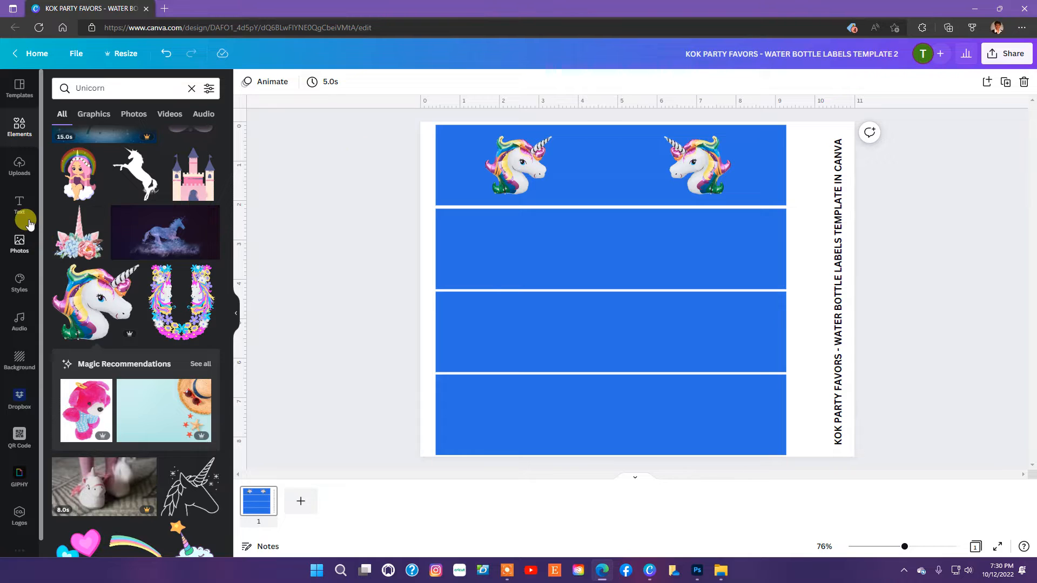
Add a heading with "Happy", "Birthday" and the birthday child's first name on three separate lines.
{"action": "left_click", "coordinate": [19, 205]}
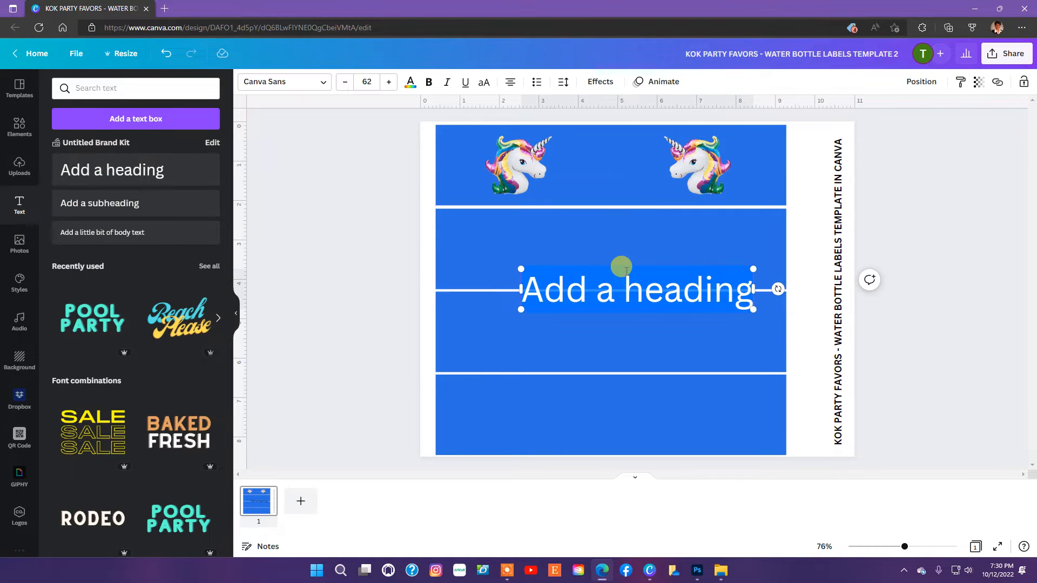
{"action": "double_click", "coordinate": [601, 281]}
{"action": "type", "text": "Happy"}
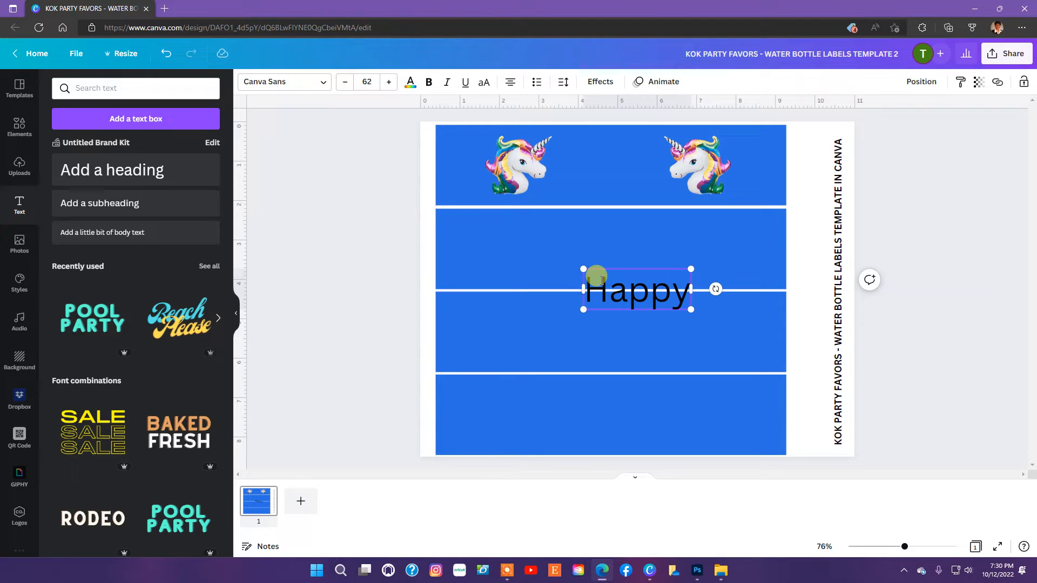
{"action": "key", "text": "Return"}
{"action": "type", "text": "Birthday"}
{"action": "key", "text": "Return"}
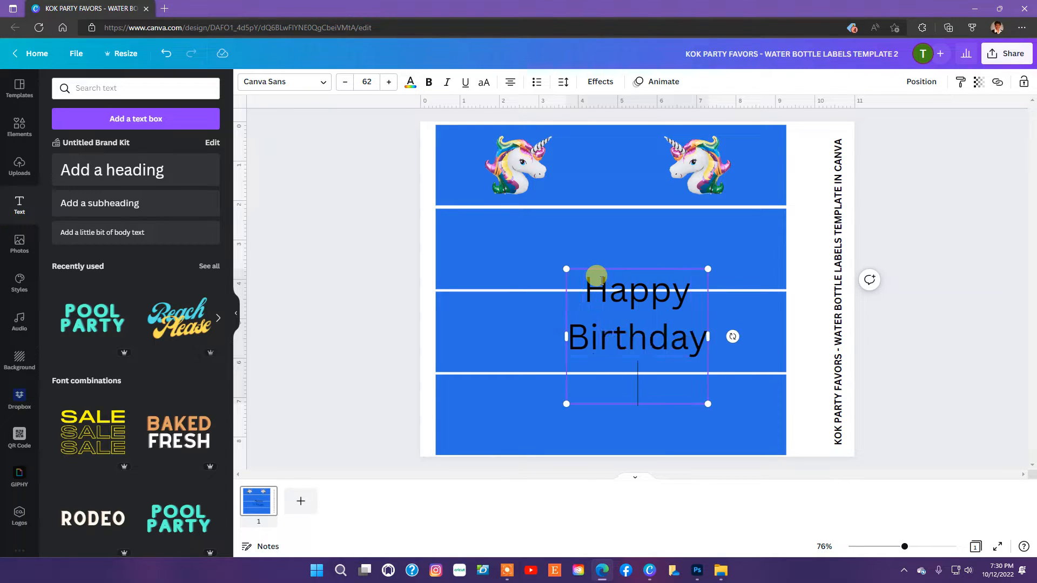
{"action": "type", "text": "Shaquira"}
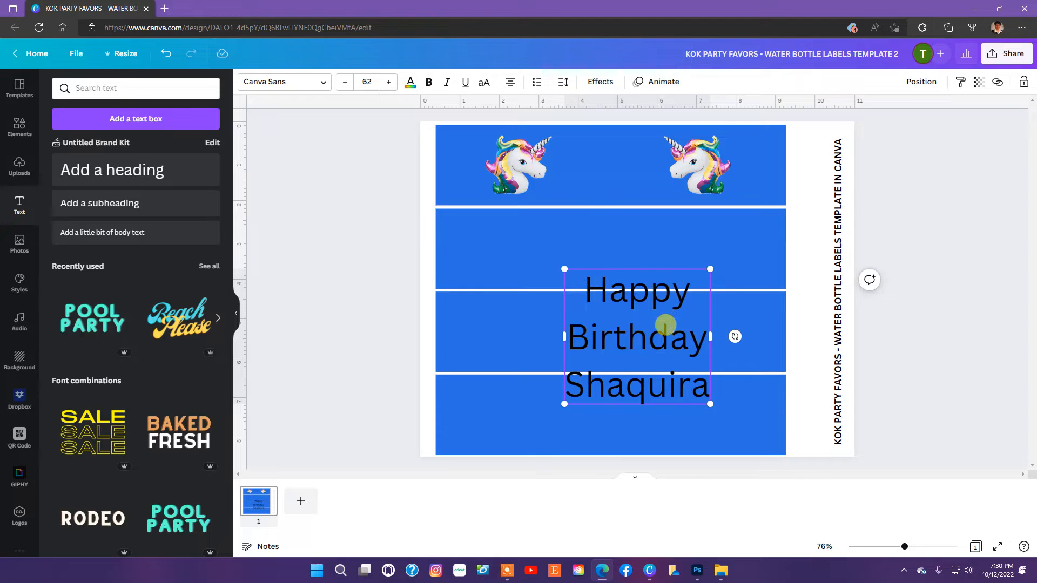
{"action": "left_click", "coordinate": [355, 222]}
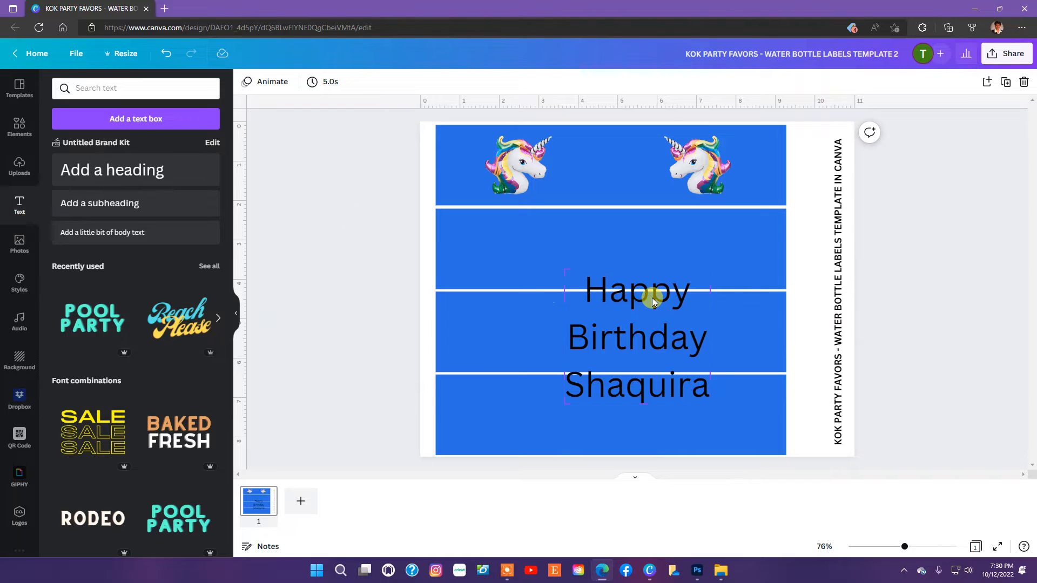
Move the birthday text onto the top label and reduce its font size to 31.
{"action": "left_click_drag", "start_coordinate": [652, 296], "coordinate": [621, 142]}
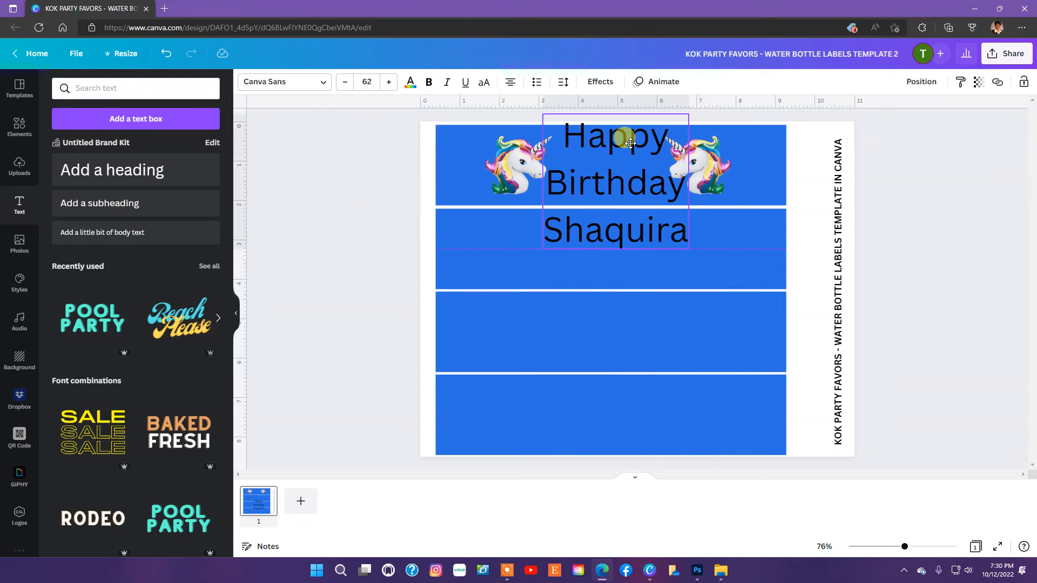
{"action": "left_click", "coordinate": [344, 85]}
{"action": "left_click", "coordinate": [344, 85]}
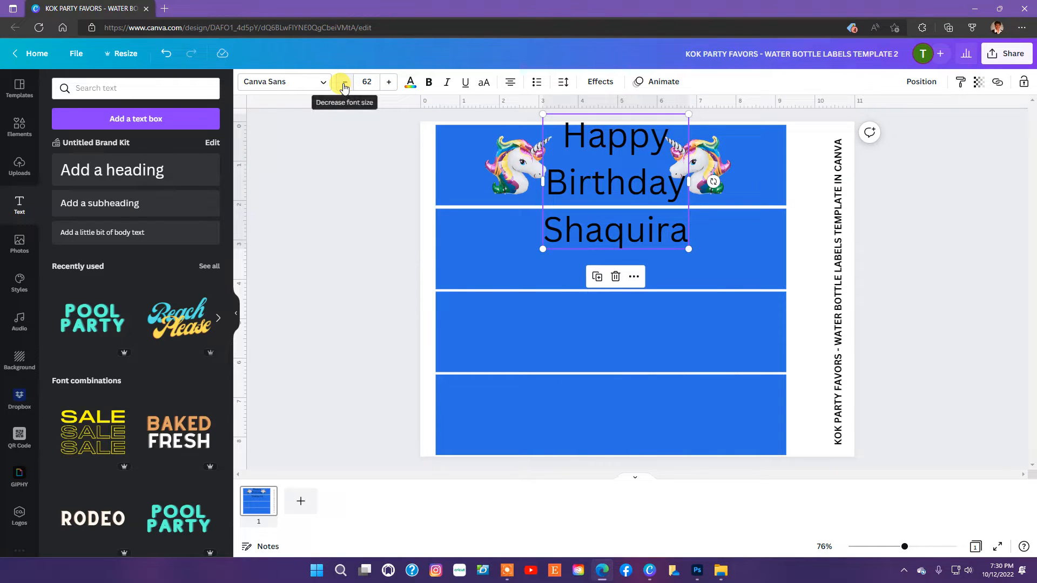
{"action": "left_click", "coordinate": [345, 85]}
{"action": "left_click", "coordinate": [344, 85]}
{"action": "left_click", "coordinate": [344, 85]}
{"action": "left_click", "coordinate": [344, 85]}
{"action": "left_click", "coordinate": [345, 86]}
{"action": "left_click", "coordinate": [344, 85]}
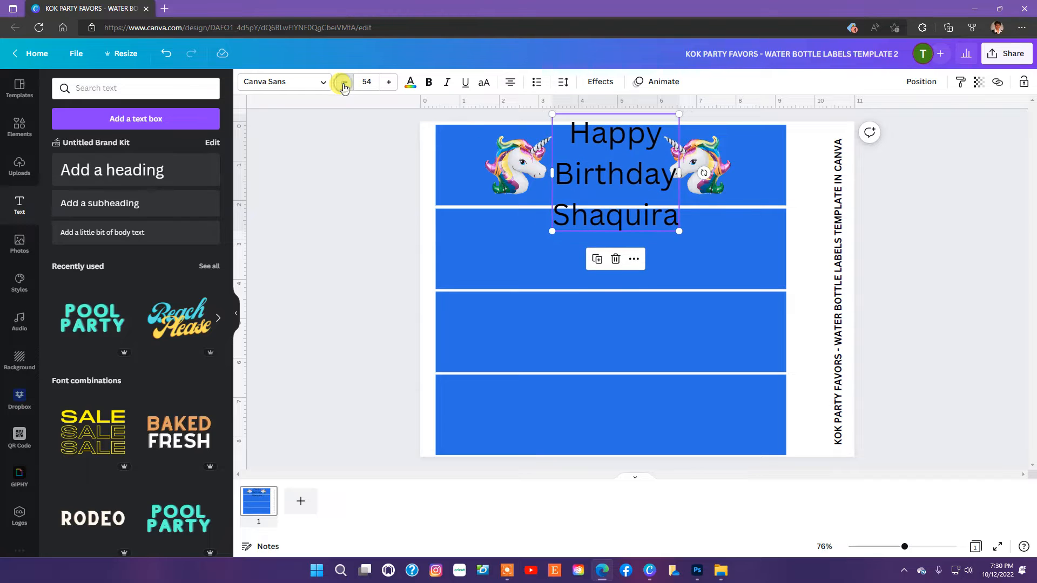
{"action": "left_click", "coordinate": [345, 86]}
{"action": "left_click", "coordinate": [345, 86]}
{"action": "left_click", "coordinate": [345, 85]}
{"action": "left_click", "coordinate": [345, 85]}
{"action": "left_click", "coordinate": [344, 86]}
{"action": "left_click", "coordinate": [344, 86]}
{"action": "left_click", "coordinate": [345, 85]}
{"action": "left_click", "coordinate": [345, 85]}
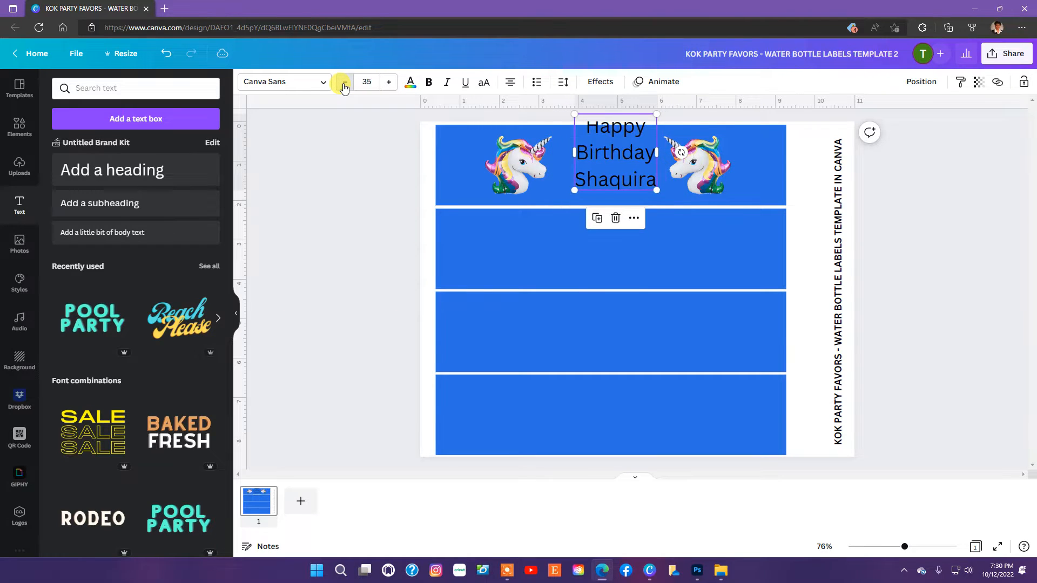
{"action": "left_click", "coordinate": [345, 86]}
{"action": "left_click", "coordinate": [344, 86]}
{"action": "left_click", "coordinate": [344, 86]}
{"action": "left_click", "coordinate": [345, 87]}
Centre the birthday text horizontally and vertically on the top label, between the two unicorn heads.
{"action": "left_click", "coordinate": [626, 159]}
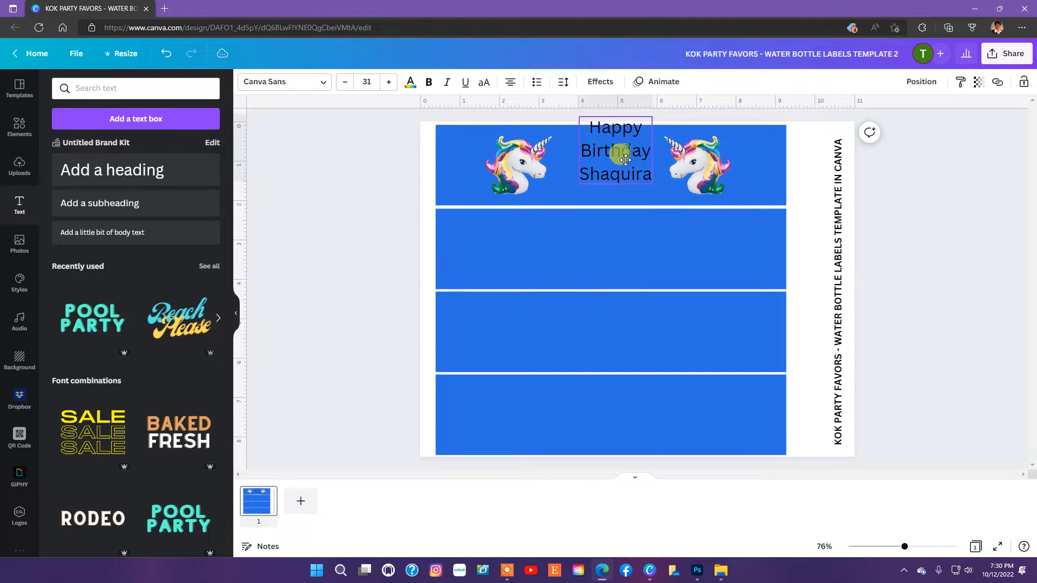
{"action": "mouse_move", "coordinate": [625, 159]}
{"action": "left_mouse_down"}
{"action": "mouse_move", "coordinate": [596, 163]}
{"action": "mouse_move", "coordinate": [622, 165]}
{"action": "left_mouse_up"}
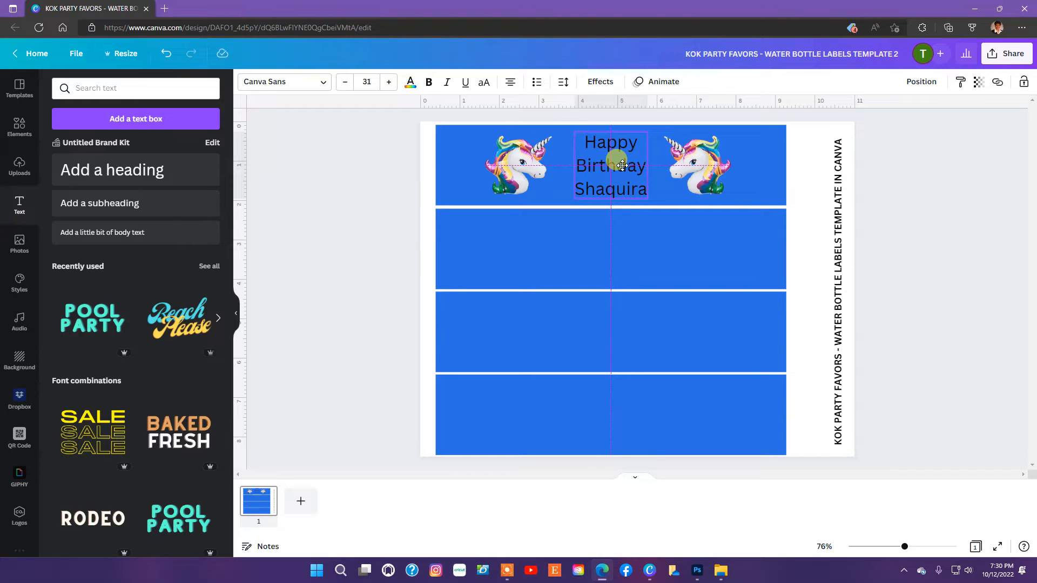
{"action": "left_click_drag", "start_coordinate": [622, 165], "coordinate": [622, 165]}
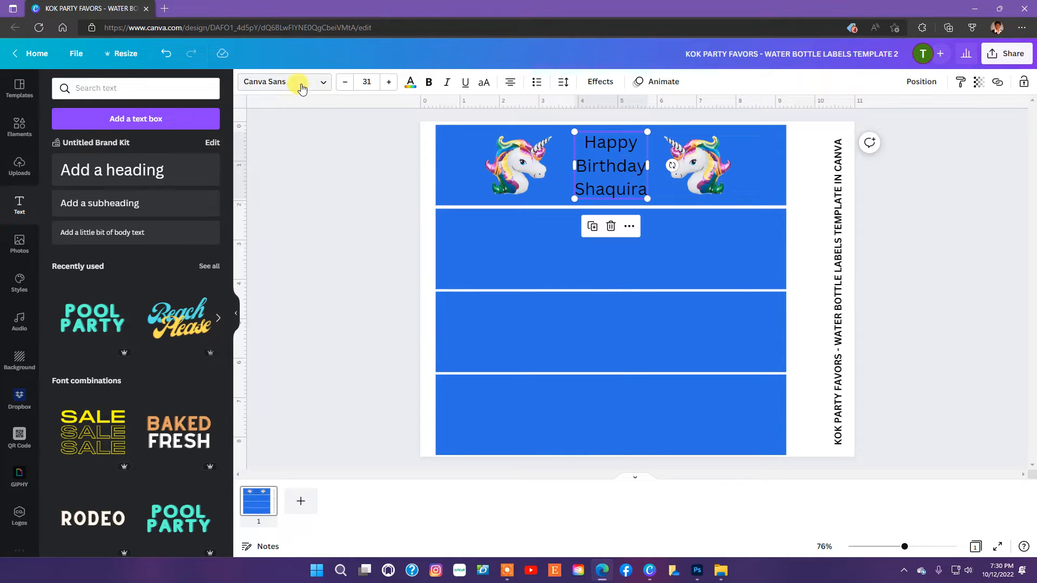
Colour the birthday text white and set its font to Bukhari Script.
{"action": "left_click", "coordinate": [410, 82]}
{"action": "left_click", "coordinate": [176, 216]}
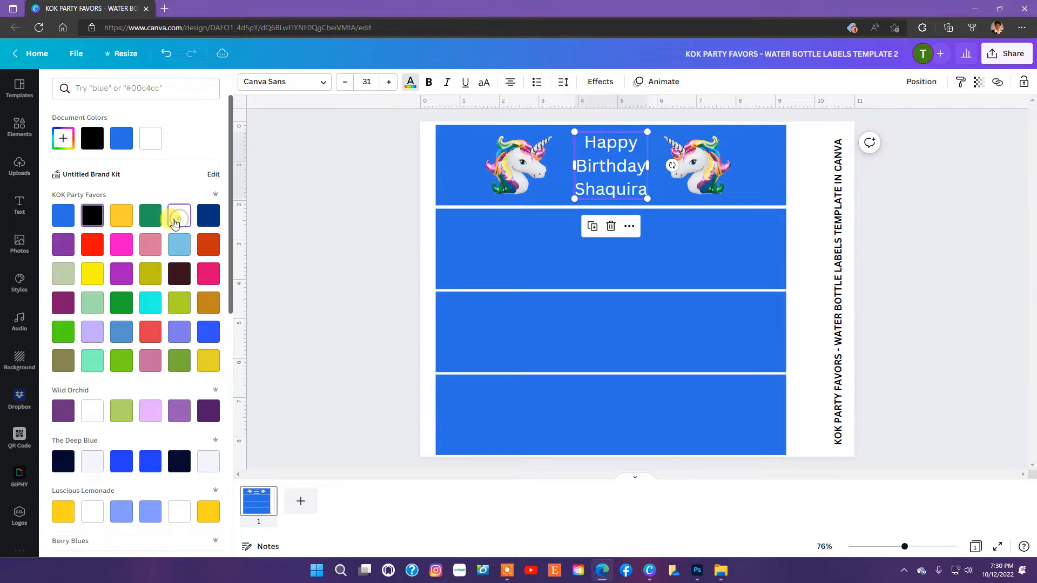
{"action": "left_click", "coordinate": [322, 83]}
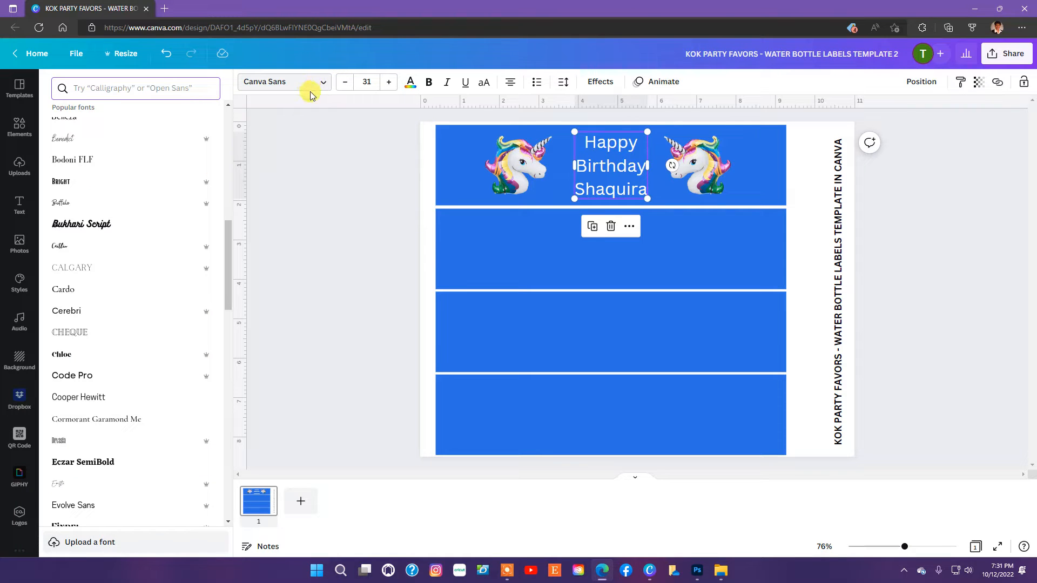
{"action": "left_click", "coordinate": [104, 232]}
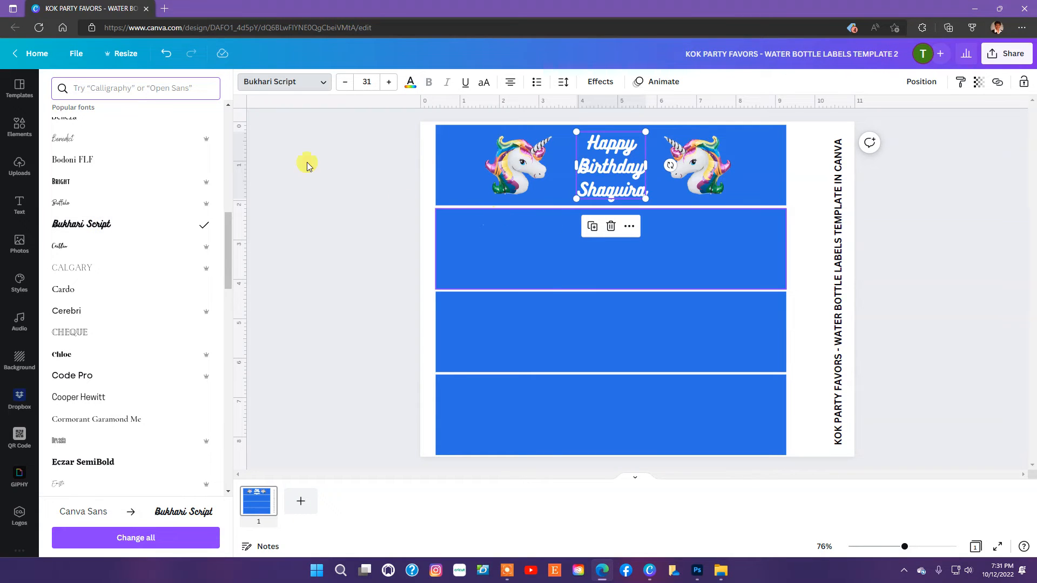
{"action": "key", "text": "Escape"}
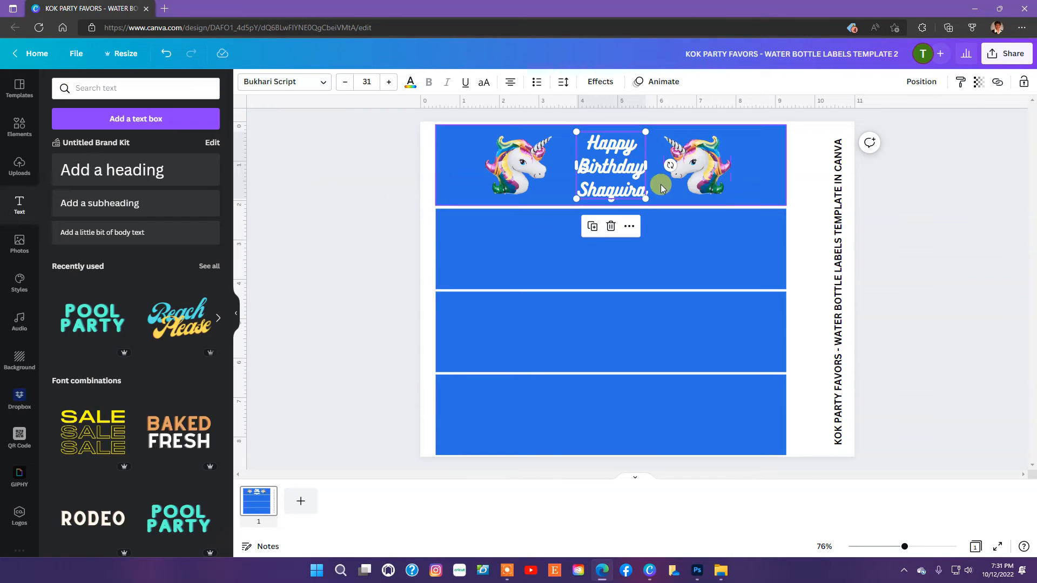
{"action": "left_click", "coordinate": [660, 182]}
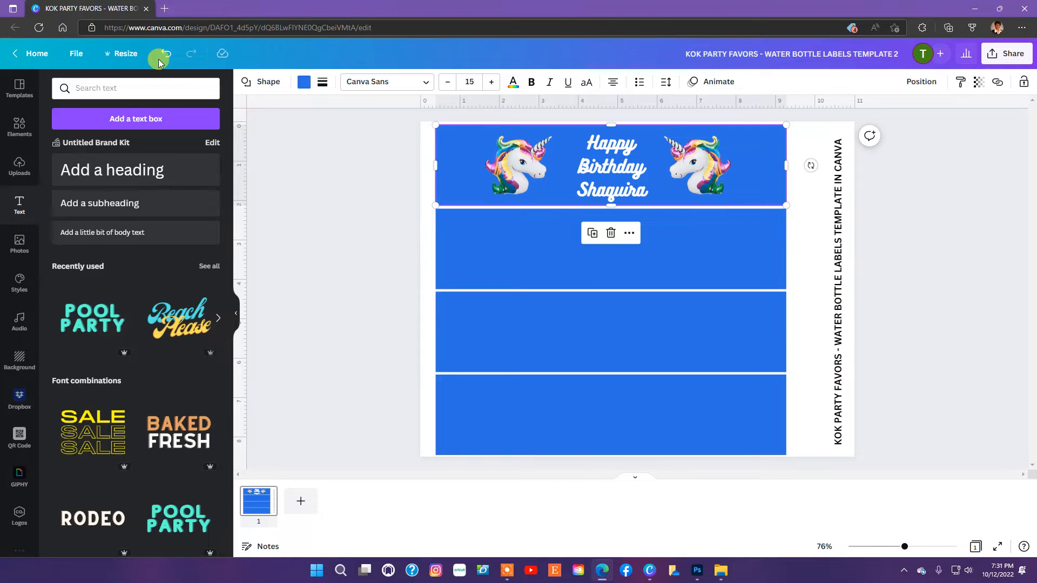
Add the pink and blue heart balloons from the Unicorn elements, shrunk to fit beside the left unicorn head on the top label.
{"action": "left_click", "coordinate": [19, 129]}
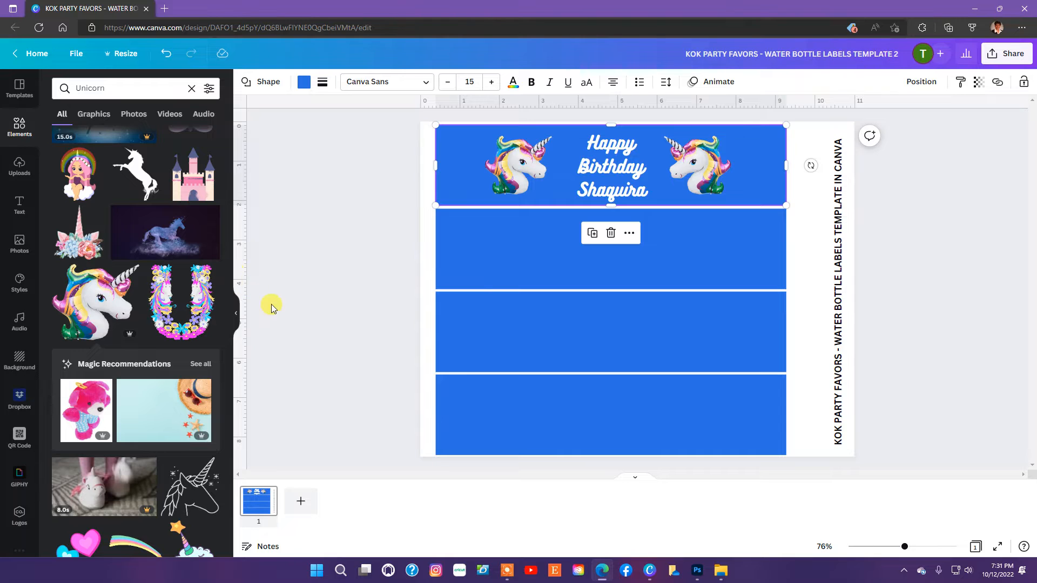
{"action": "scroll", "coordinate": [226, 346], "scroll_direction": "down", "scroll_amount": 4}
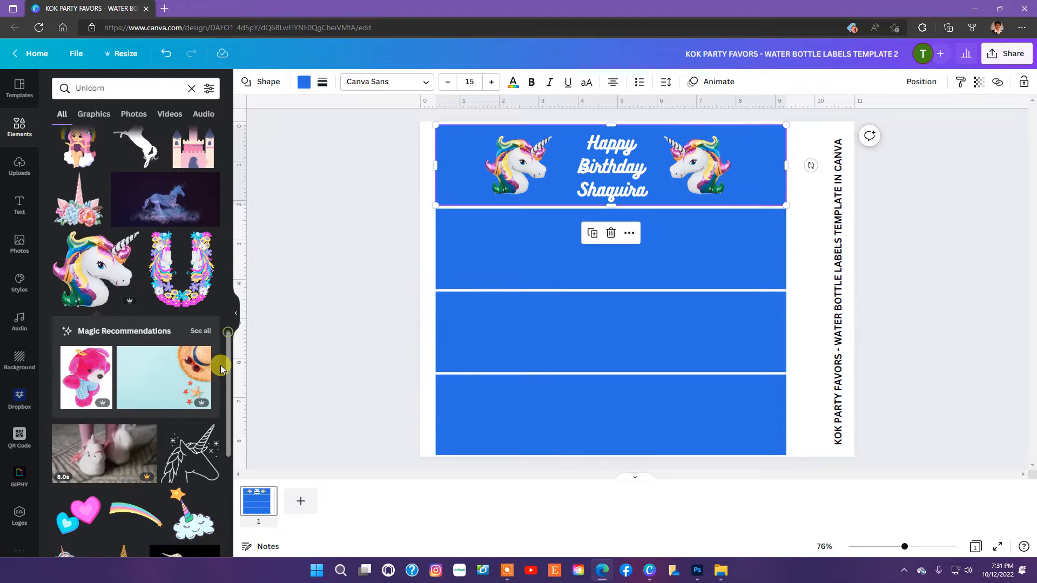
{"action": "scroll", "coordinate": [217, 394], "scroll_direction": "down", "scroll_amount": 6}
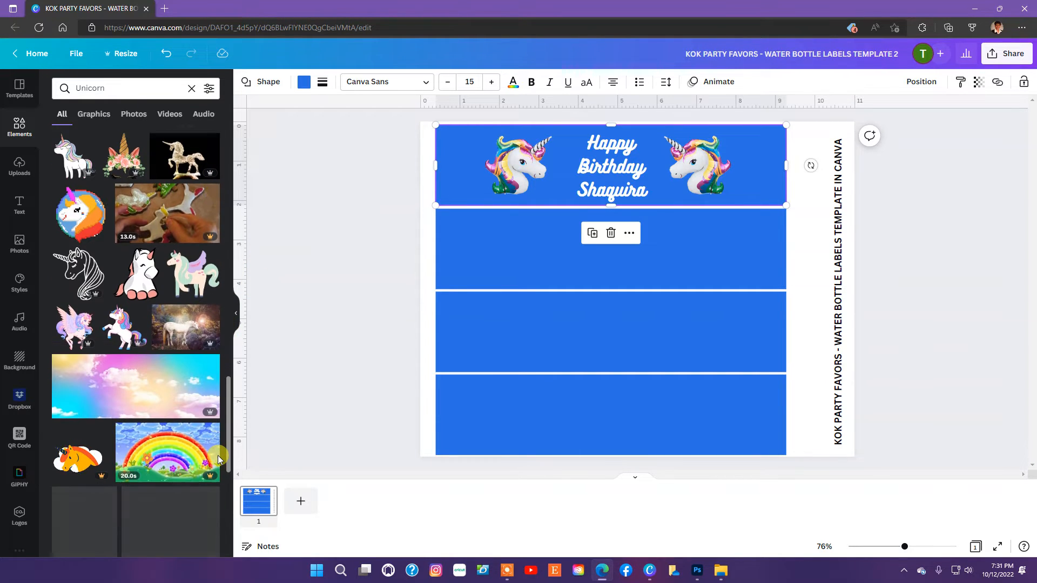
{"action": "scroll", "coordinate": [216, 482], "scroll_direction": "down", "scroll_amount": 1}
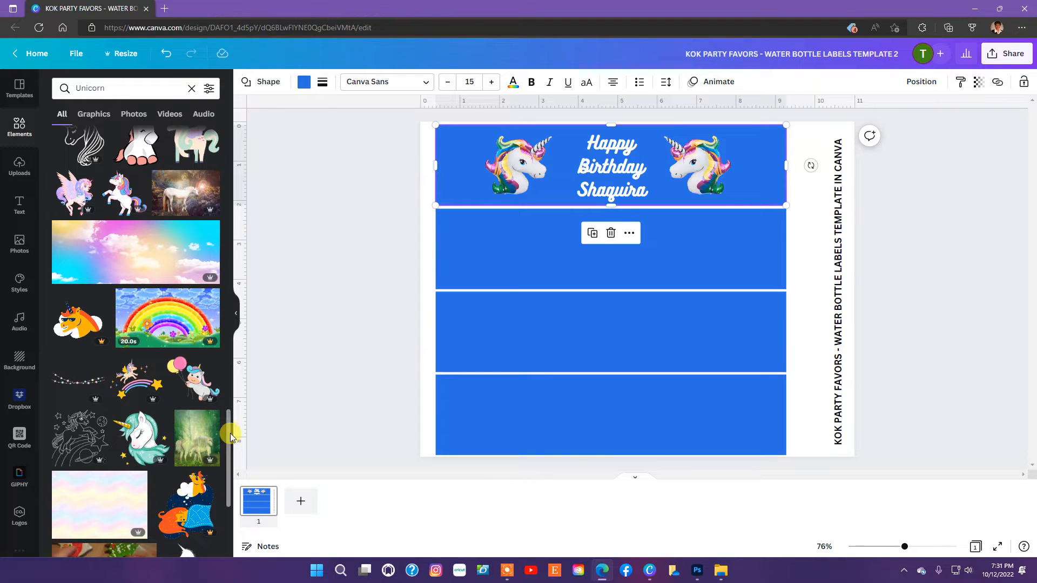
{"action": "left_click_drag", "start_coordinate": [230, 435], "coordinate": [230, 519]}
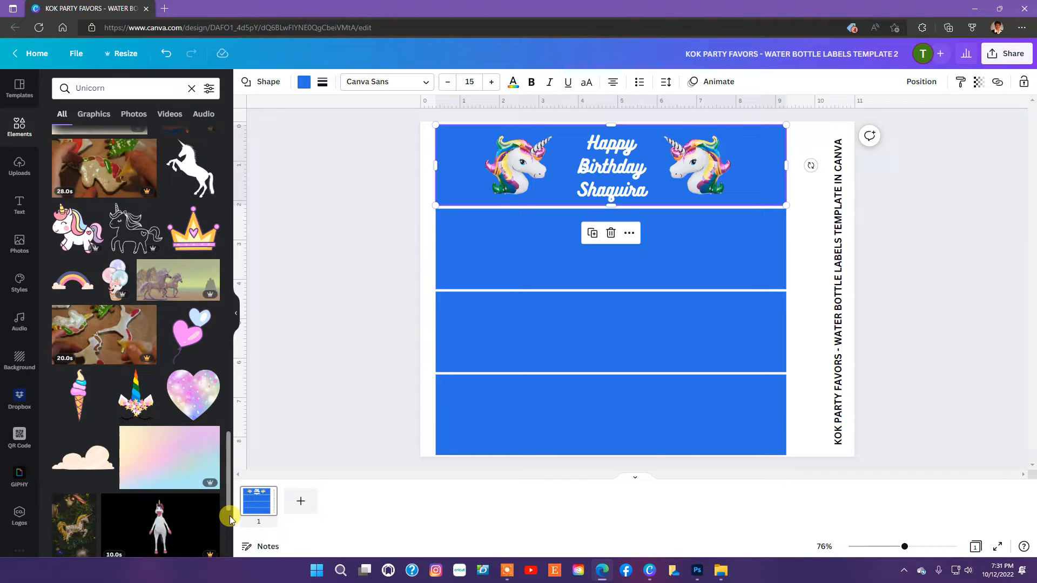
{"action": "left_click", "coordinate": [193, 338]}
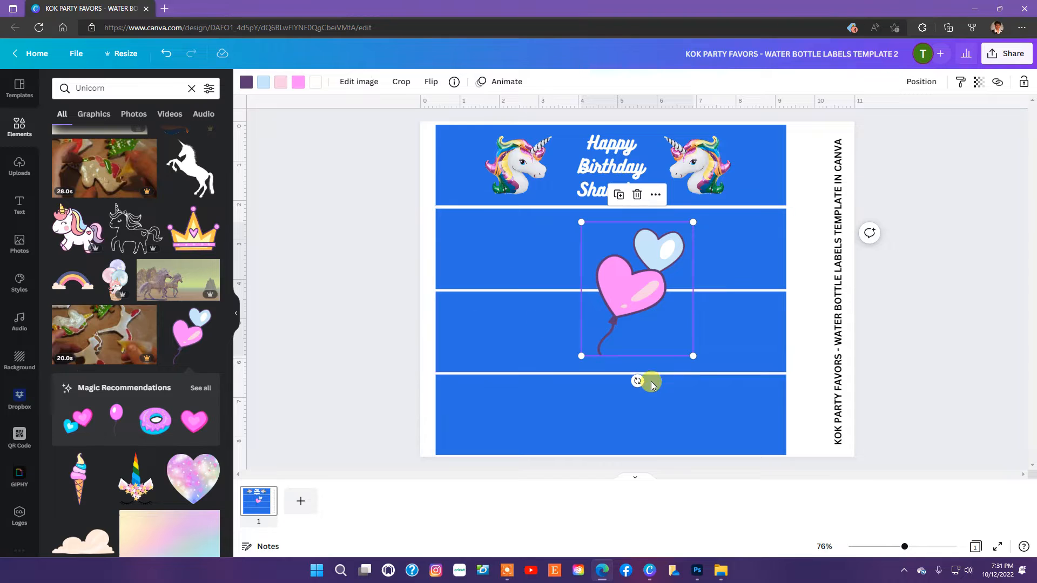
{"action": "left_click_drag", "start_coordinate": [692, 353], "coordinate": [557, 170]}
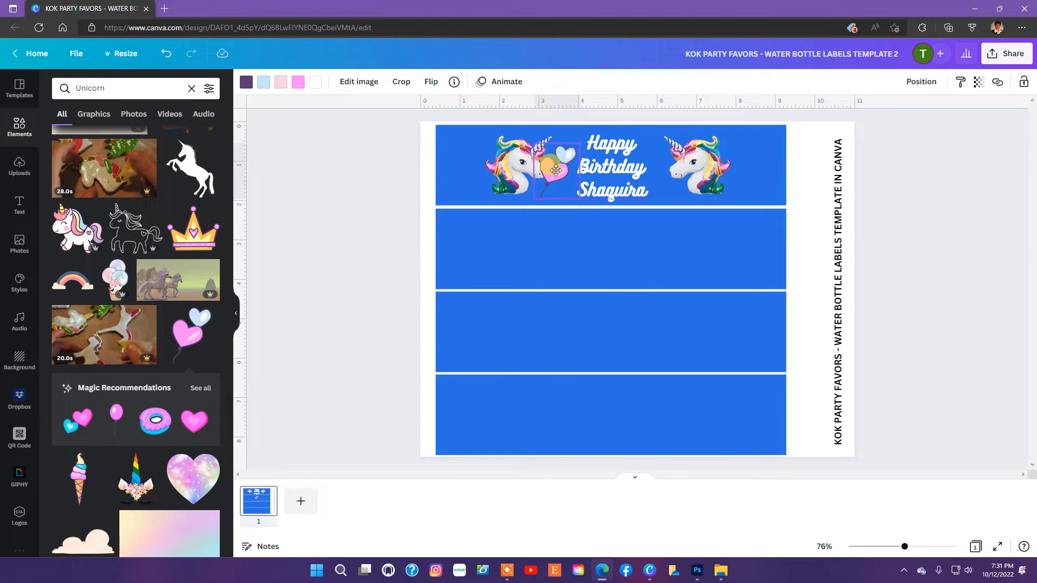
Send the heart balloons backward so they sit behind the left unicorn head.
{"action": "left_click", "coordinate": [556, 171]}
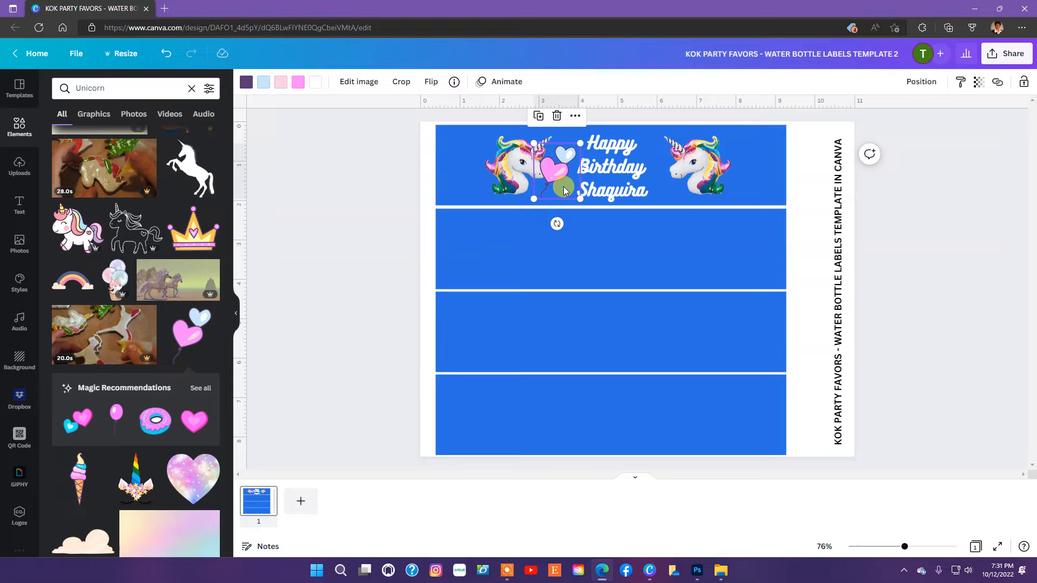
{"action": "right_click", "coordinate": [562, 187]}
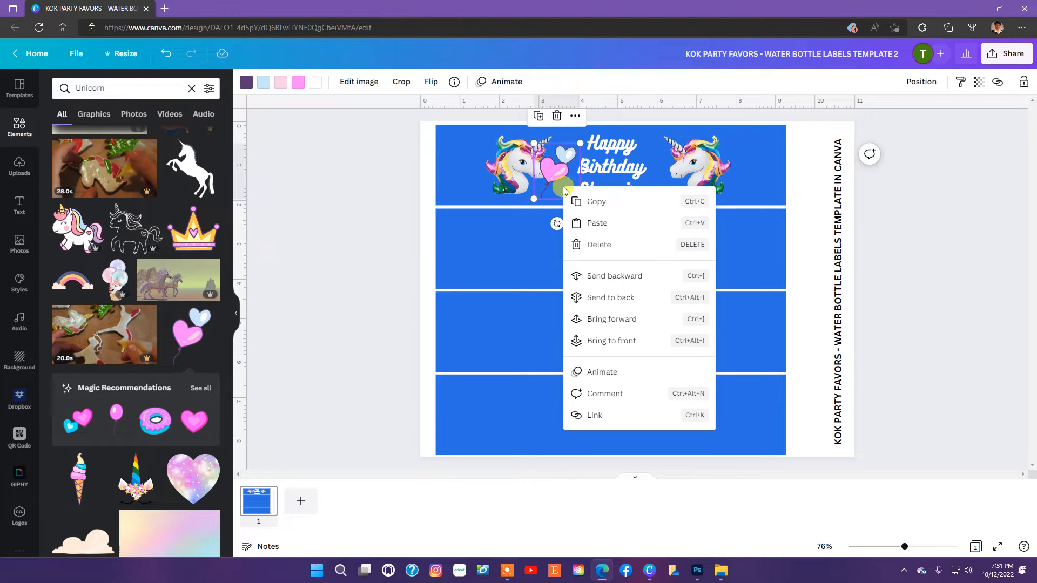
{"action": "left_click", "coordinate": [609, 277]}
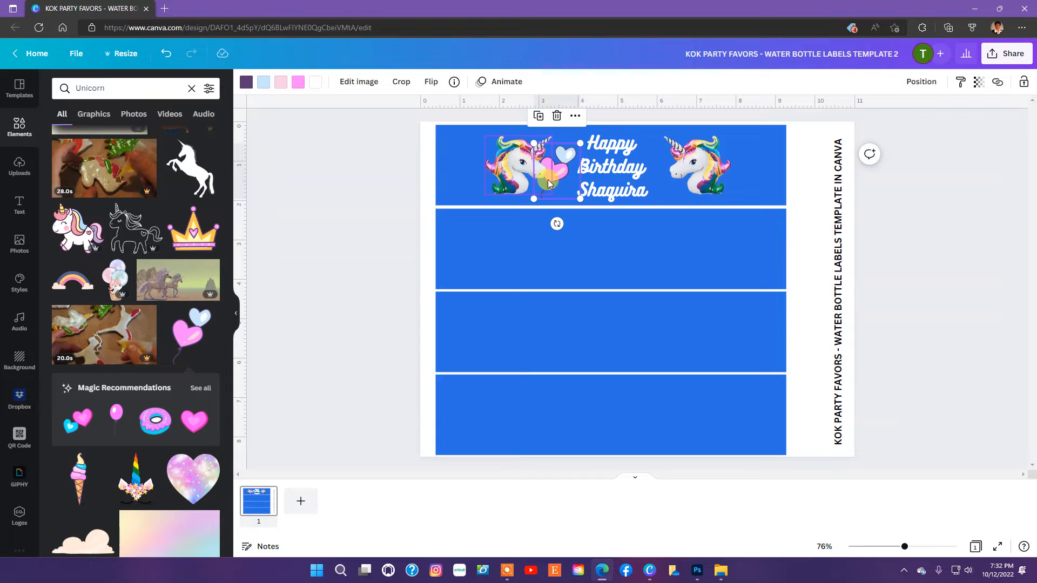
{"action": "left_click", "coordinate": [387, 163]}
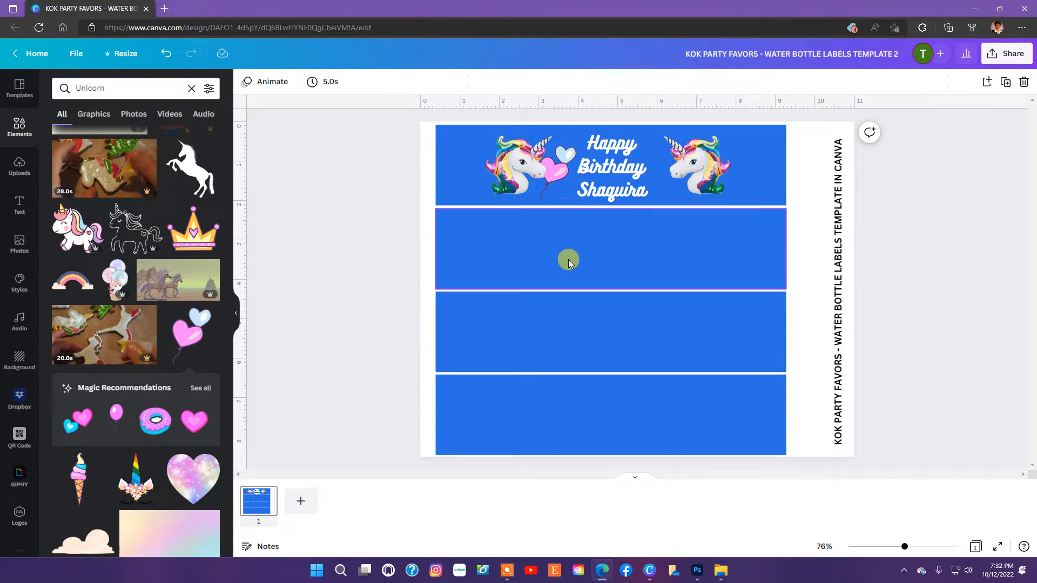
Duplicate the heart balloons and place the copy between the birthday text and the right unicorn head.
{"action": "left_click", "coordinate": [557, 170]}
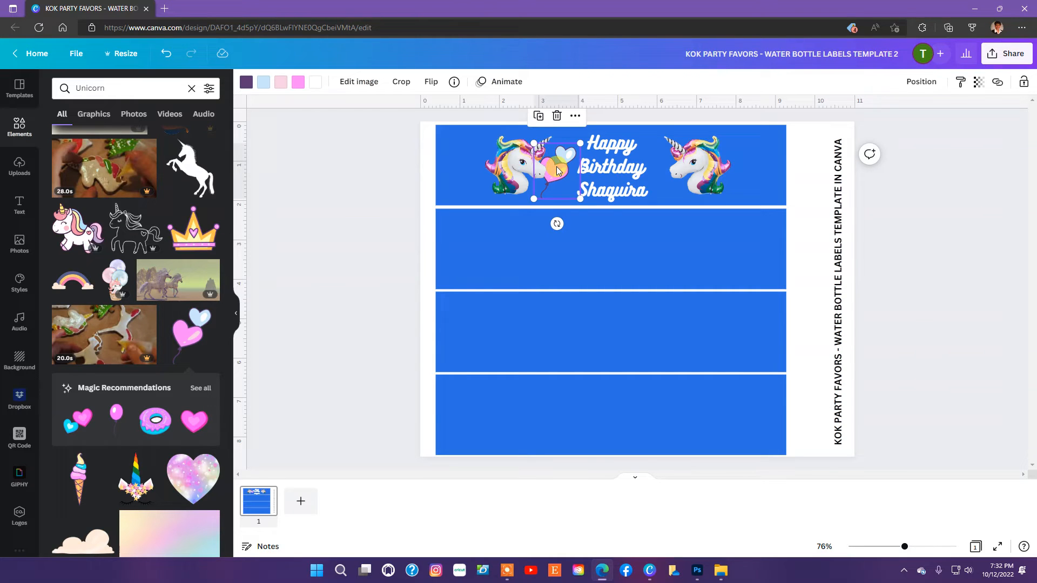
{"action": "left_click", "coordinate": [539, 116]}
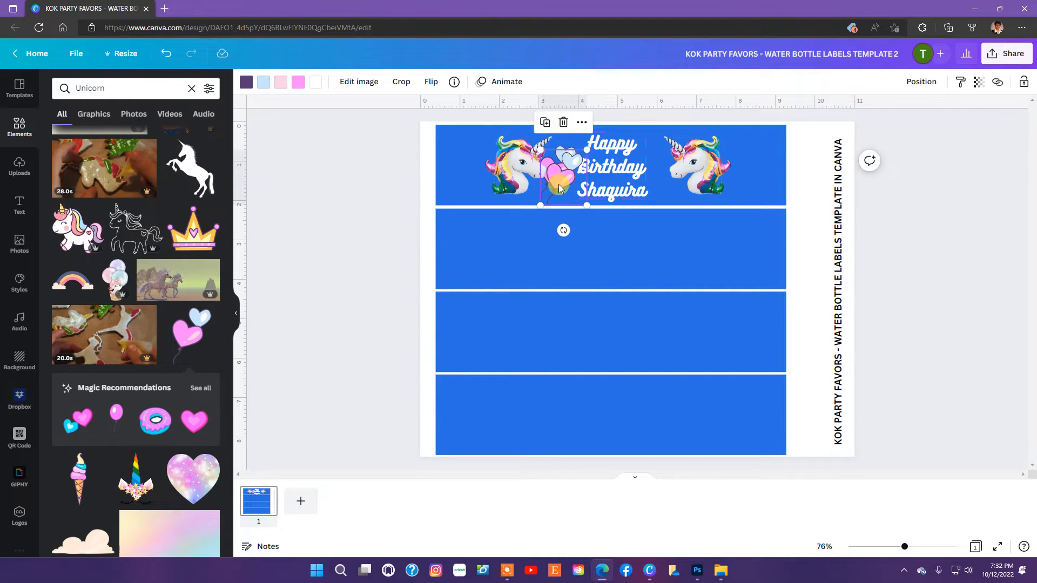
{"action": "left_click_drag", "start_coordinate": [559, 185], "coordinate": [666, 169]}
Send the copied heart balloons backward until they sit behind the right unicorn head.
{"action": "right_click", "coordinate": [668, 185]}
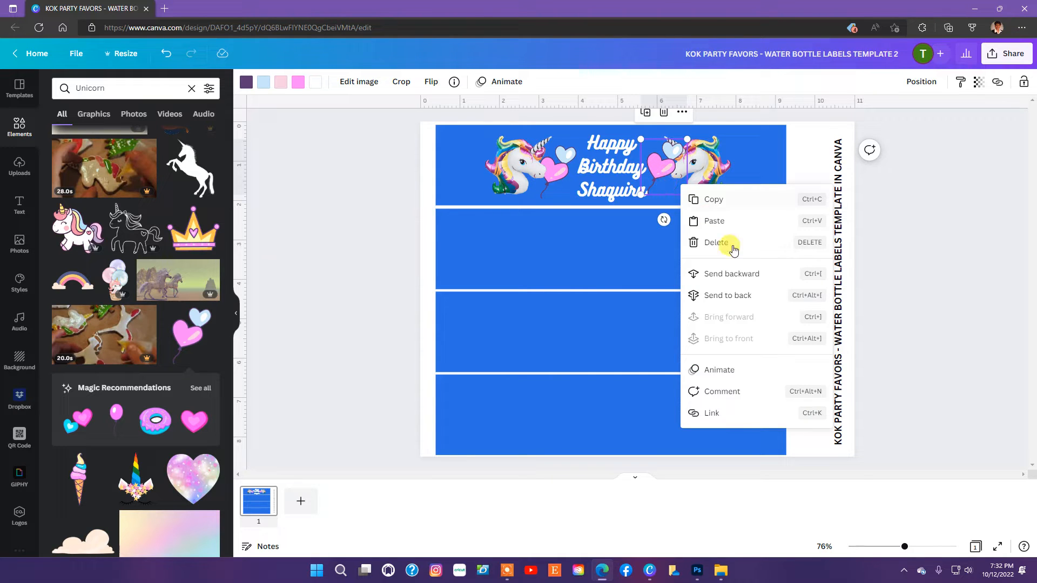
{"action": "left_click", "coordinate": [740, 275]}
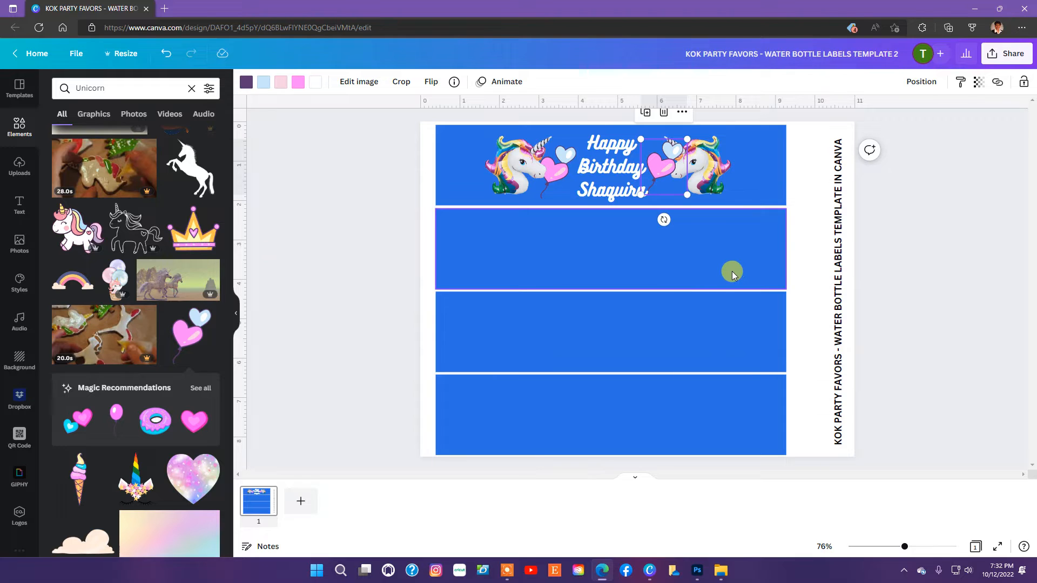
{"action": "right_click", "coordinate": [670, 175]}
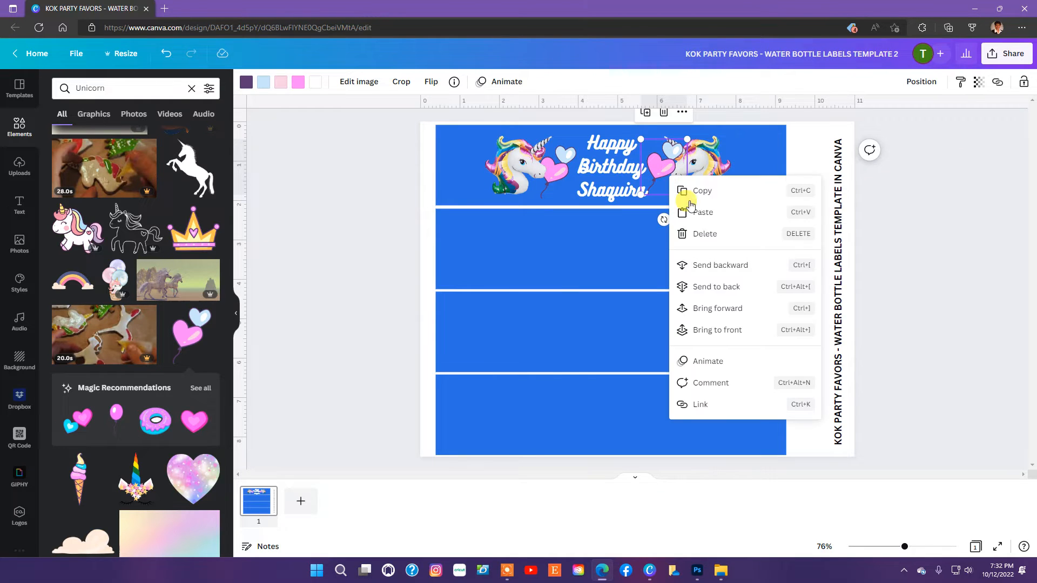
{"action": "left_click", "coordinate": [711, 277]}
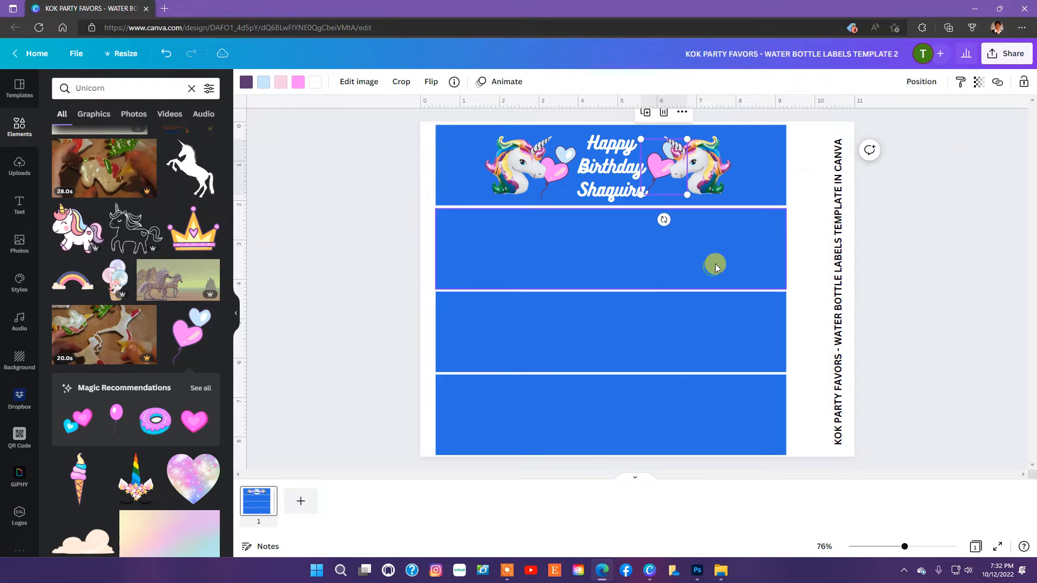
Flip the copied heart balloons horizontally and shift them slightly away from the birthday text.
{"action": "right_click", "coordinate": [658, 165]}
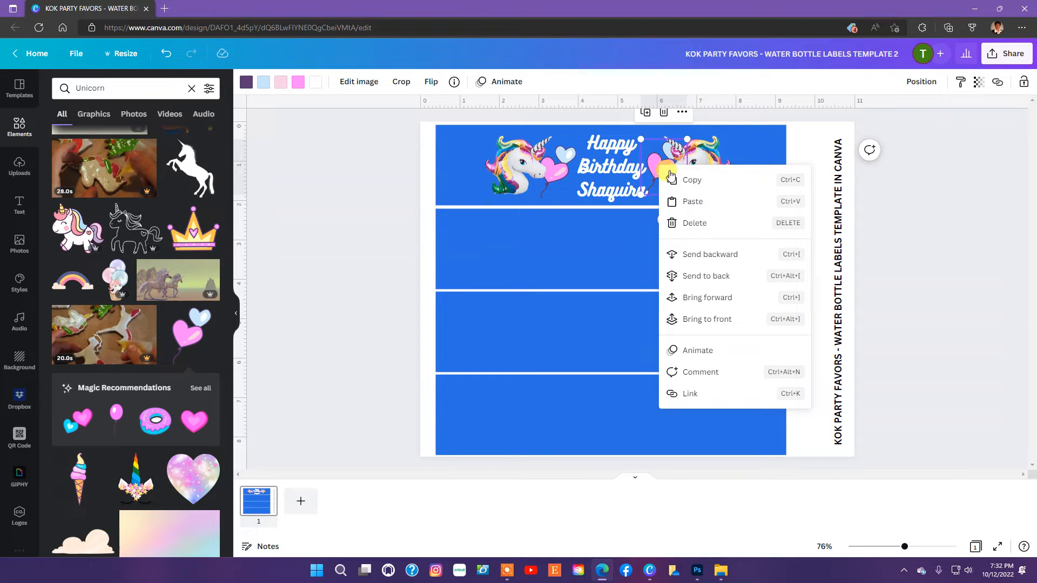
{"action": "left_click", "coordinate": [429, 84]}
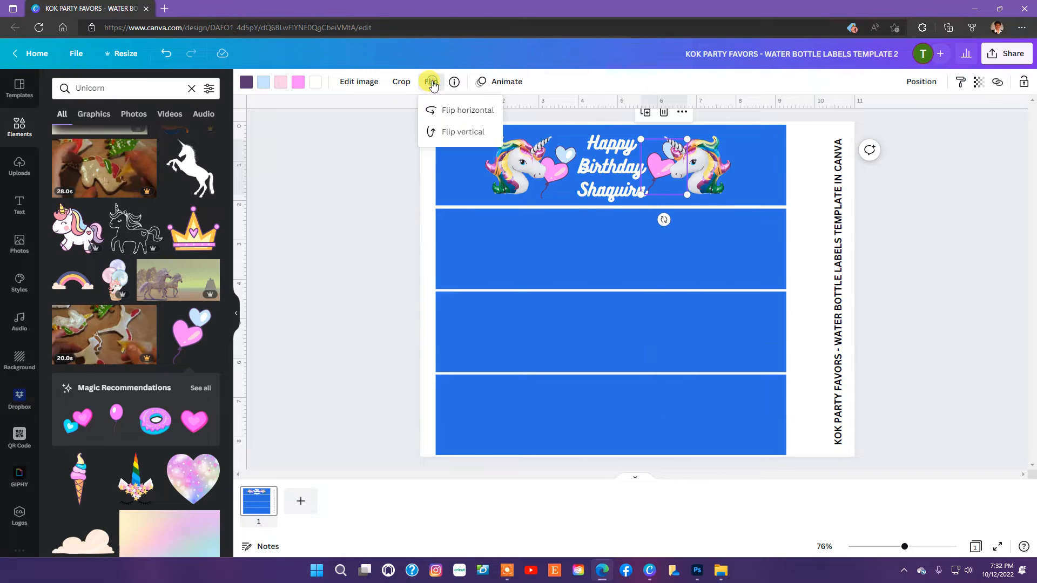
{"action": "left_click", "coordinate": [442, 114]}
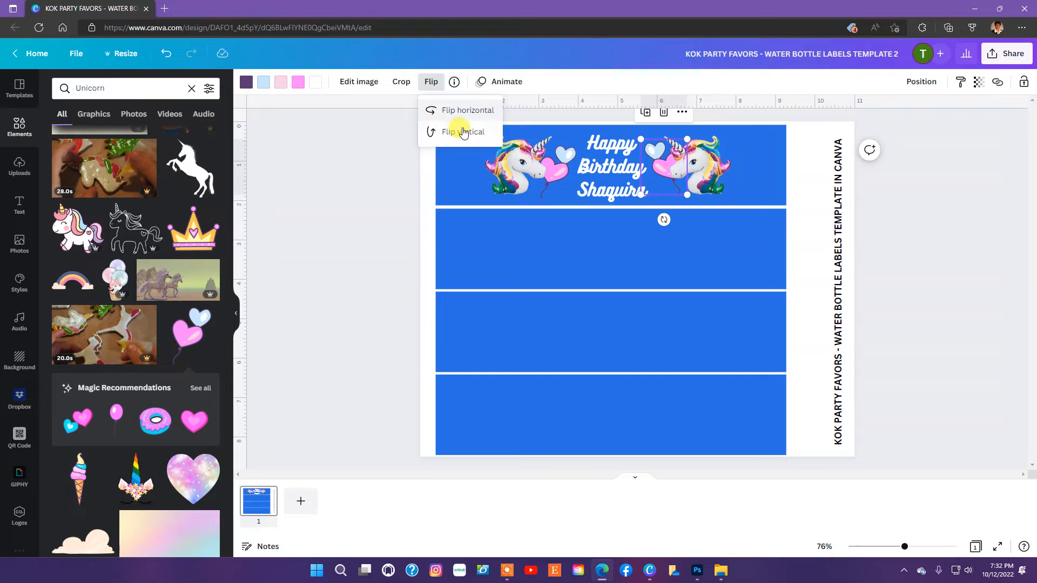
{"action": "left_click", "coordinate": [662, 172]}
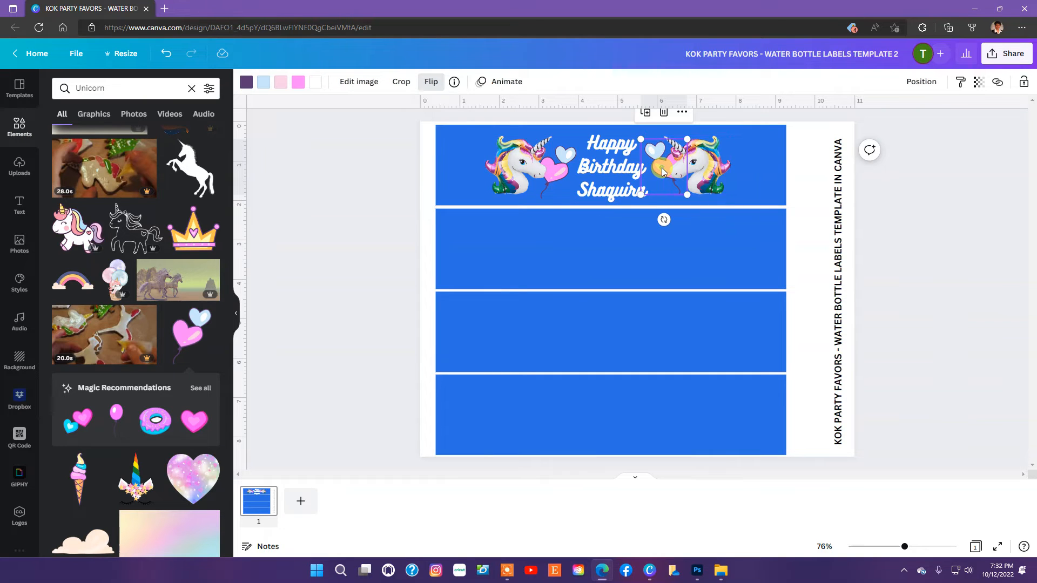
{"action": "left_click_drag", "start_coordinate": [662, 171], "coordinate": [666, 173]}
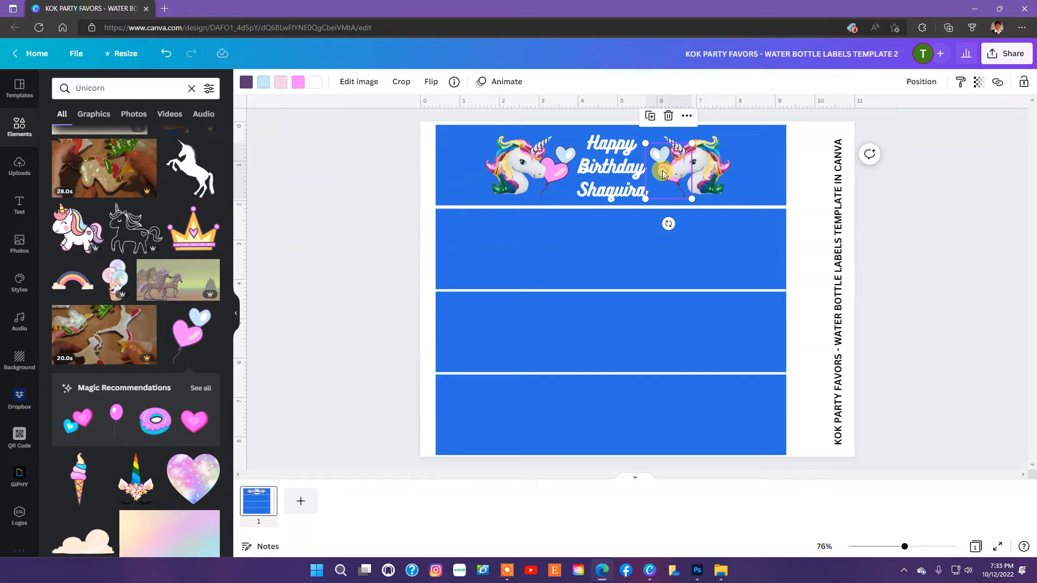
Reposition the right unicorn head and its balloons further outward to match the spacing on the left side of the text.
{"action": "left_click_drag", "start_coordinate": [662, 171], "coordinate": [719, 167]}
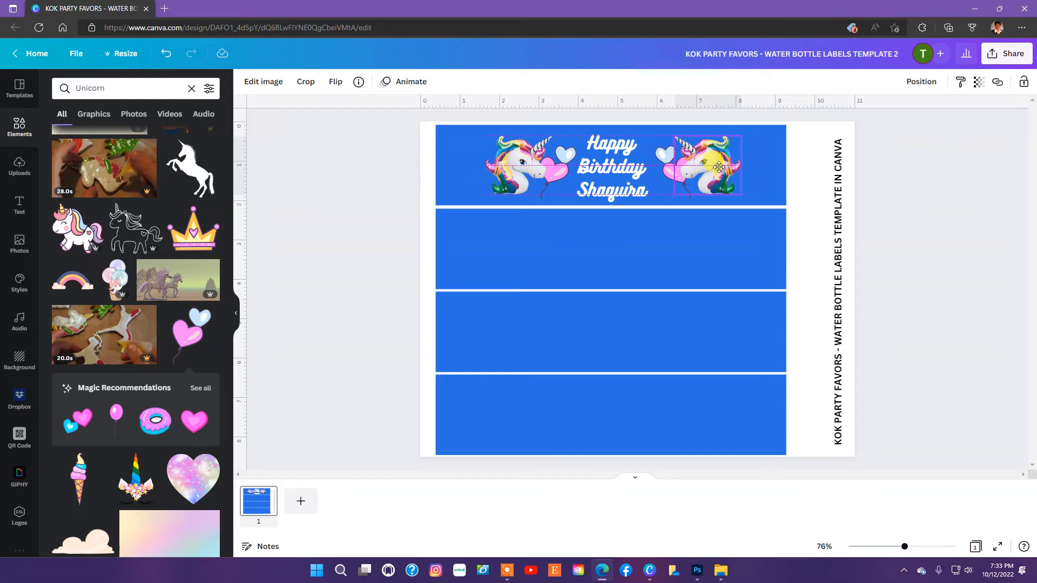
{"action": "left_click", "coordinate": [719, 167]}
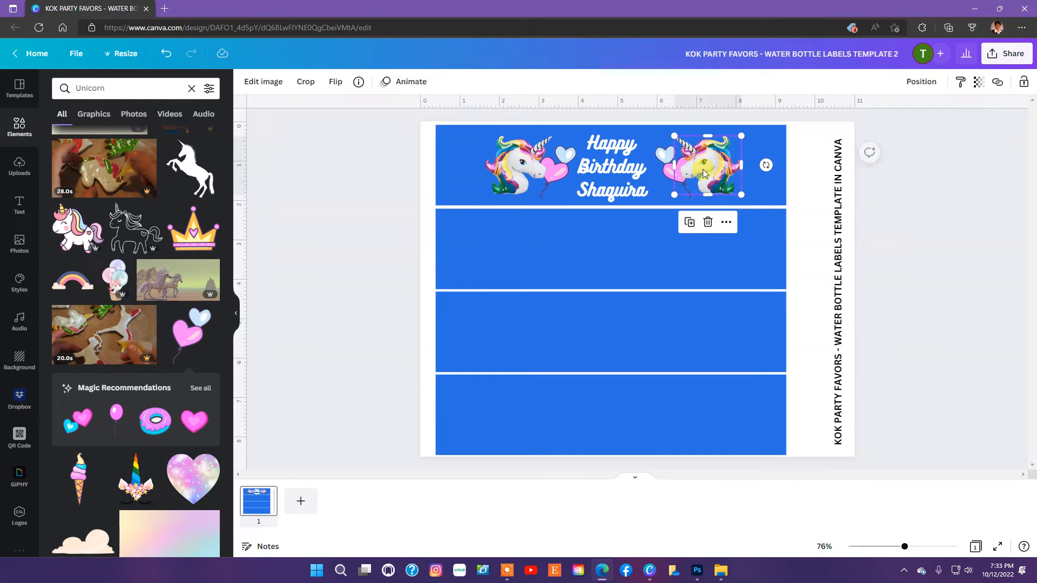
{"action": "left_click", "coordinate": [668, 176]}
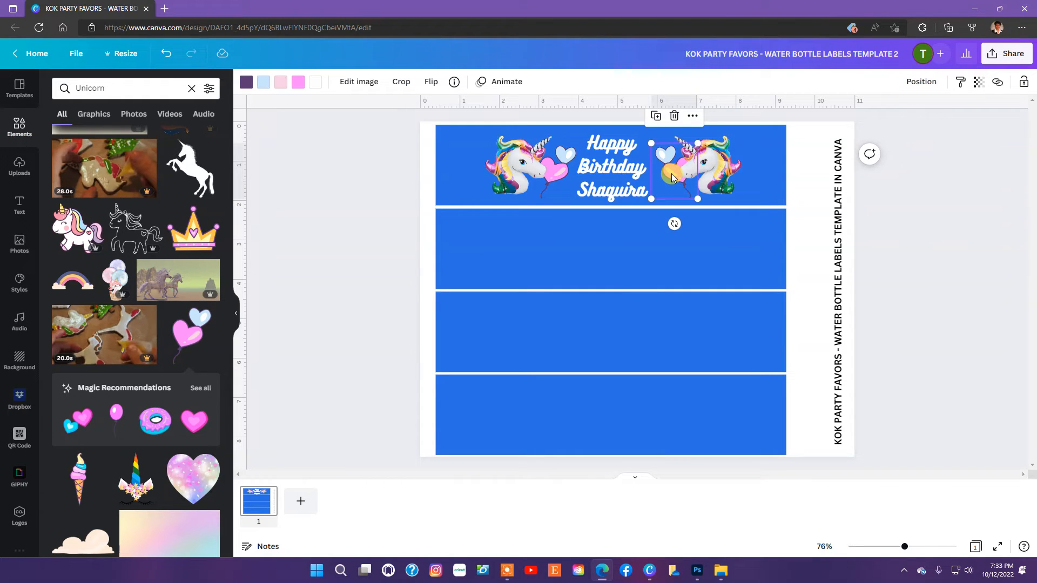
{"action": "left_click_drag", "start_coordinate": [670, 173], "coordinate": [719, 181]}
{"action": "left_click", "coordinate": [718, 181]}
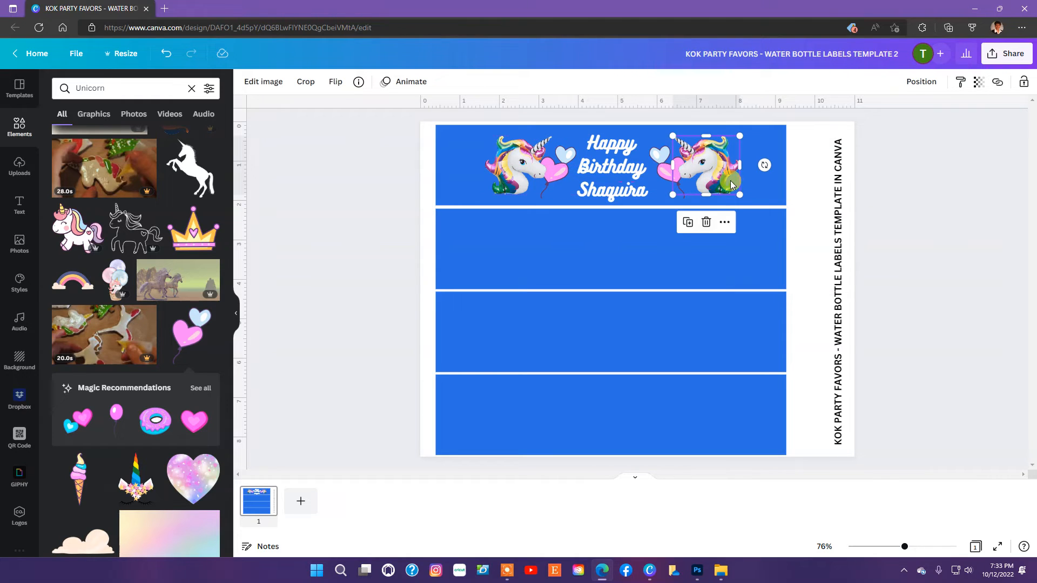
{"action": "left_click", "coordinate": [340, 165]}
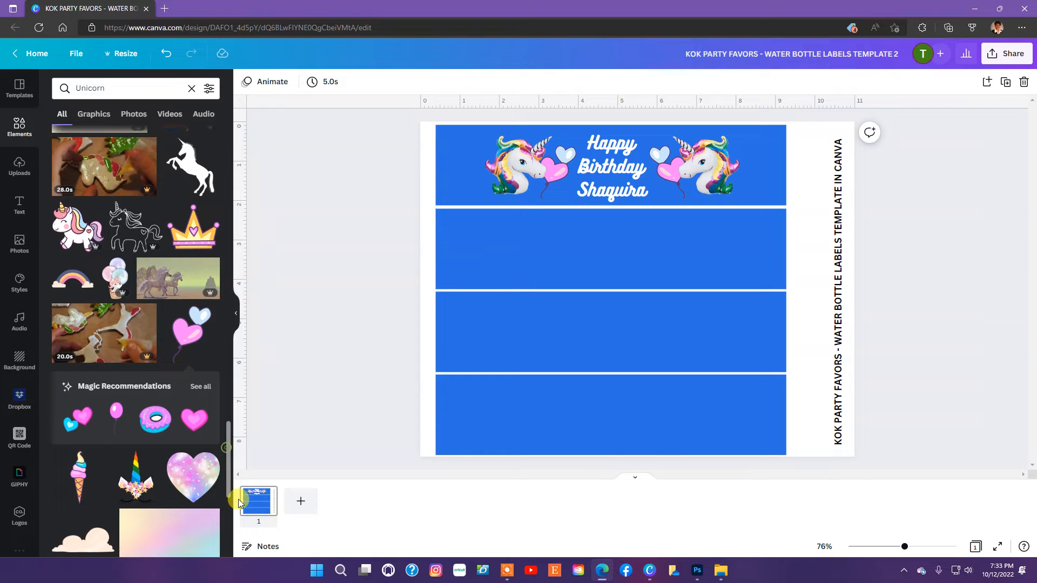
Add the rainbow shooting star from the Unicorn elements, shrunk and placed at the right end of the top label beside the unicorn's mane.
{"action": "scroll", "coordinate": [238, 499], "scroll_direction": "down", "scroll_amount": 7}
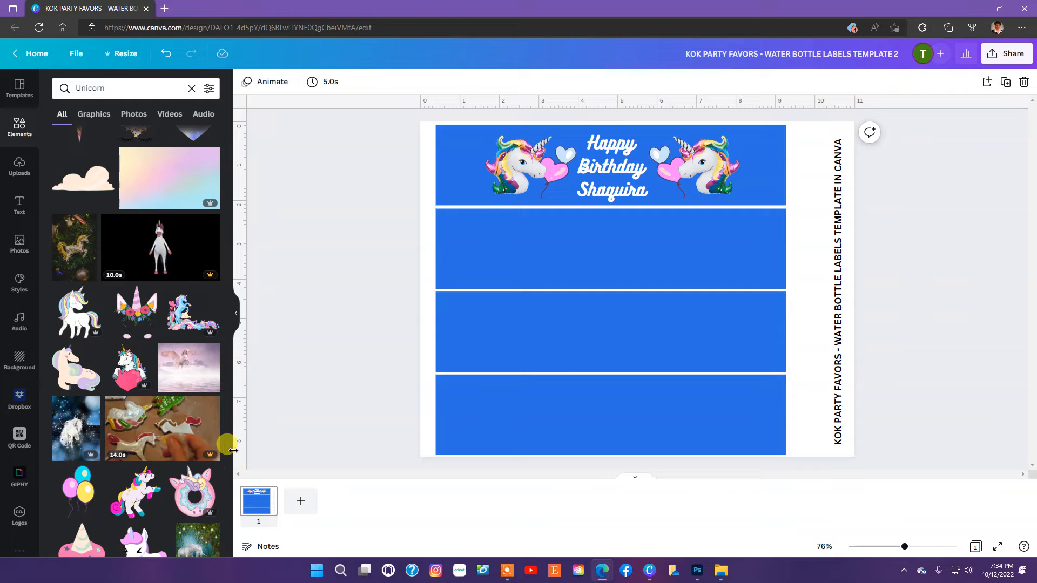
{"action": "scroll", "coordinate": [235, 470], "scroll_direction": "down", "scroll_amount": 4}
{"action": "scroll", "coordinate": [238, 492], "scroll_direction": "down", "scroll_amount": 3}
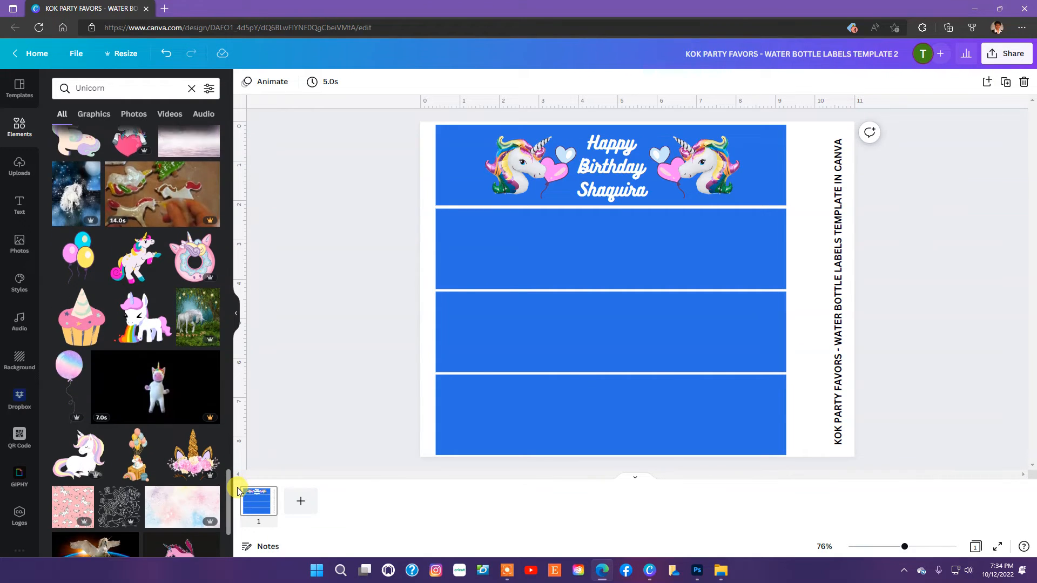
{"action": "scroll", "coordinate": [236, 505], "scroll_direction": "down", "scroll_amount": 1}
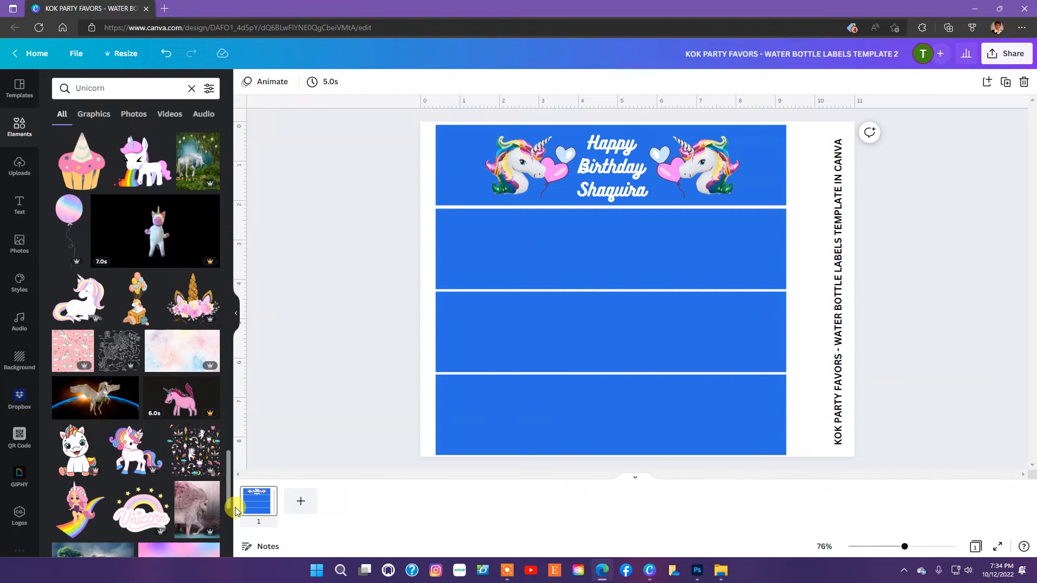
{"action": "scroll", "coordinate": [235, 507], "scroll_direction": "down", "scroll_amount": 3}
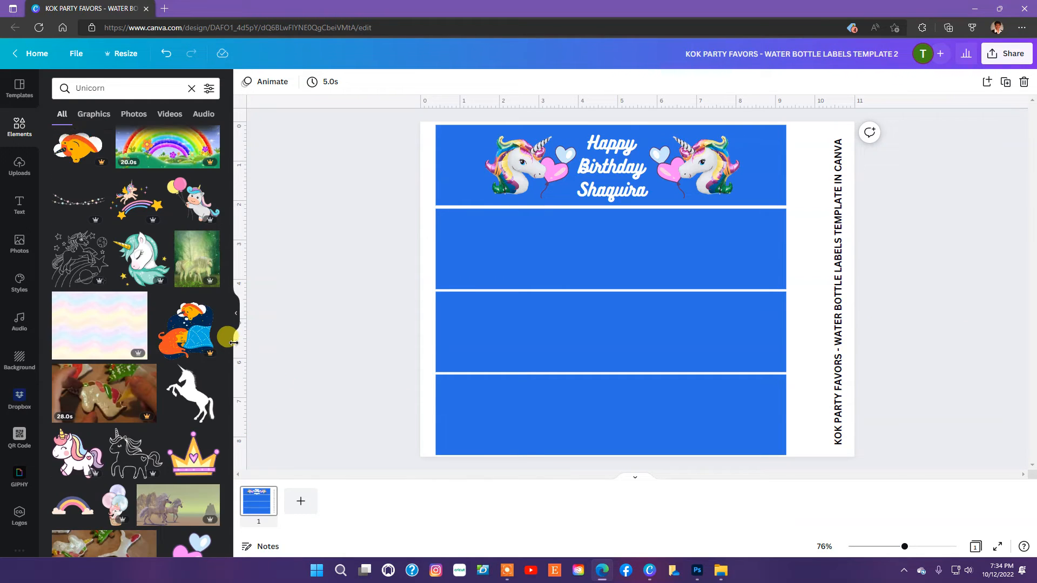
{"action": "left_click_drag", "start_coordinate": [228, 316], "coordinate": [250, 276]}
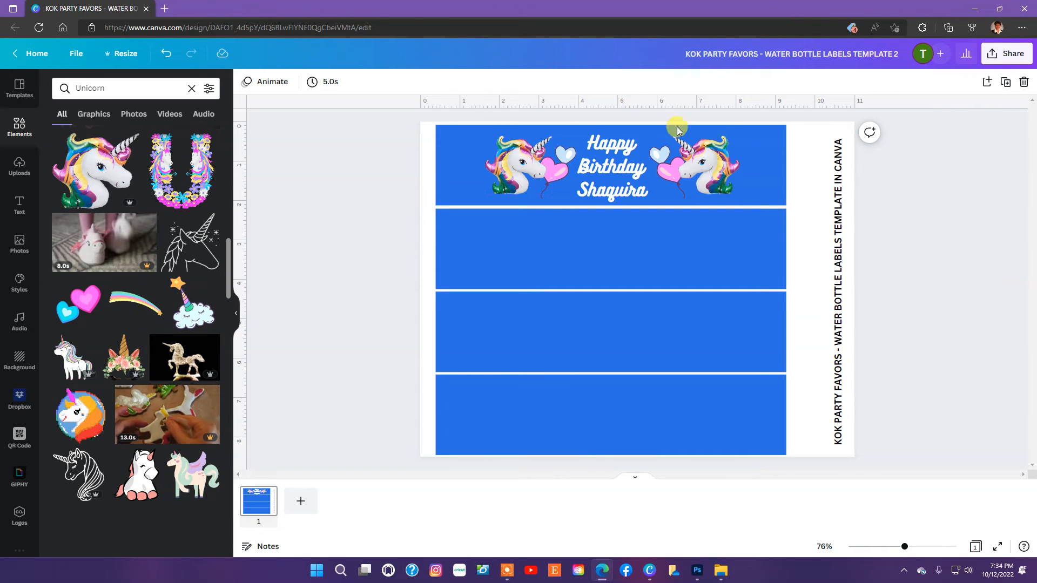
{"action": "left_click", "coordinate": [125, 302]}
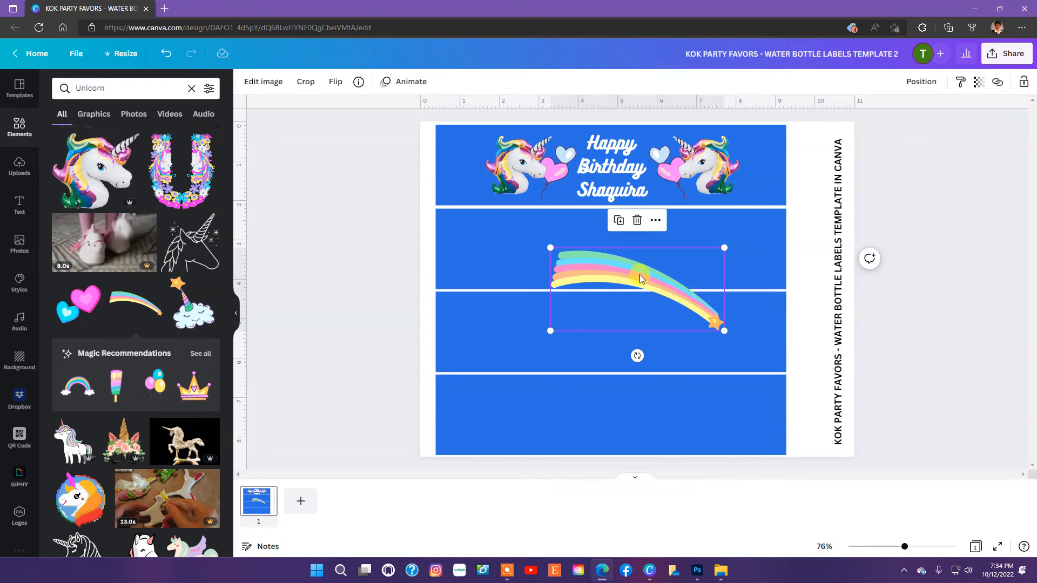
{"action": "left_click_drag", "start_coordinate": [639, 274], "coordinate": [566, 189]}
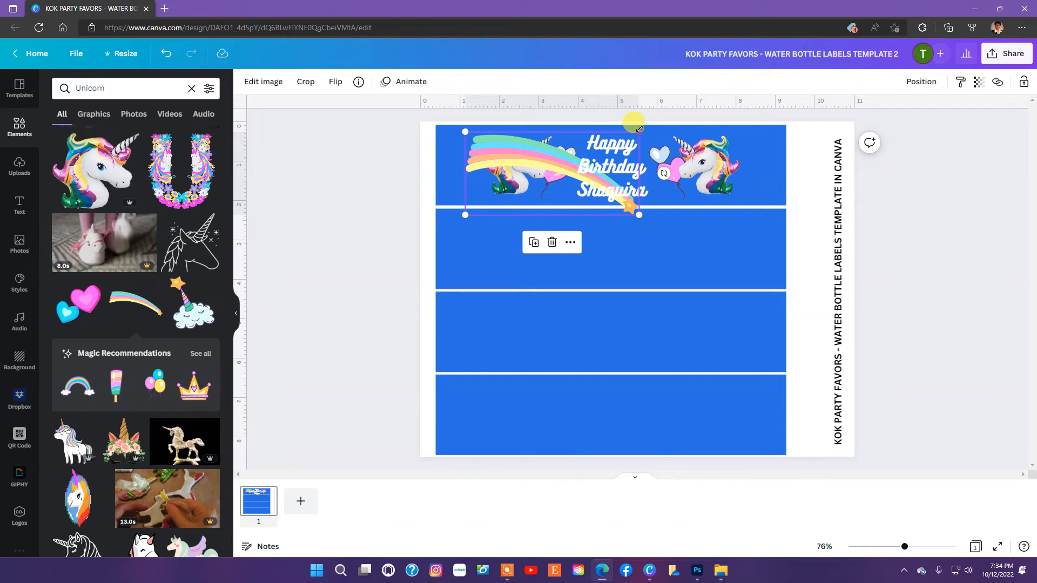
{"action": "left_click_drag", "start_coordinate": [638, 127], "coordinate": [738, 141]}
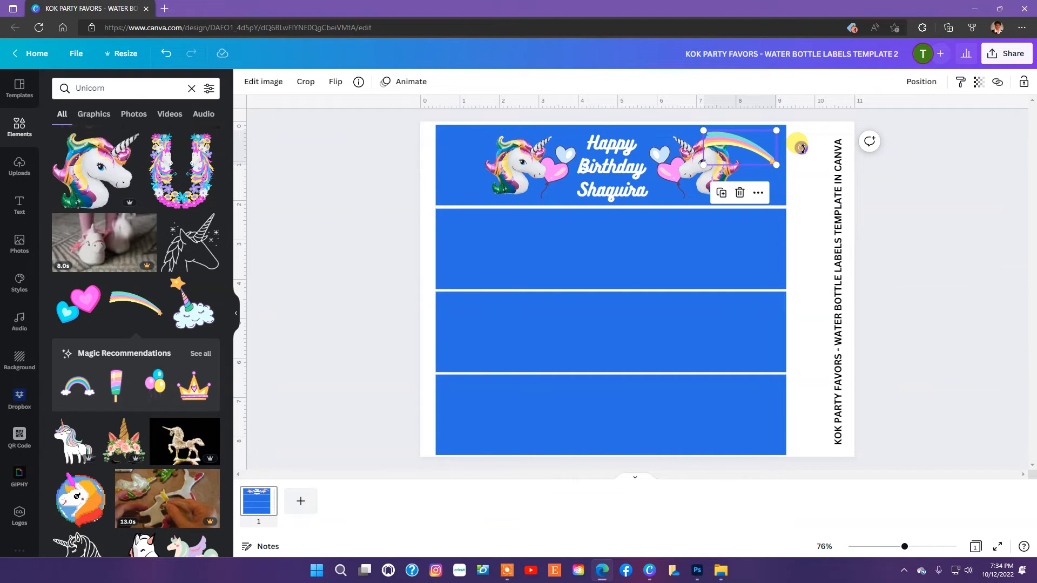
Rotate the rainbow shooting star to curve down along the right unicorn's mane, and send it backward so it sits behind the head.
{"action": "left_click_drag", "start_coordinate": [801, 148], "coordinate": [776, 192]}
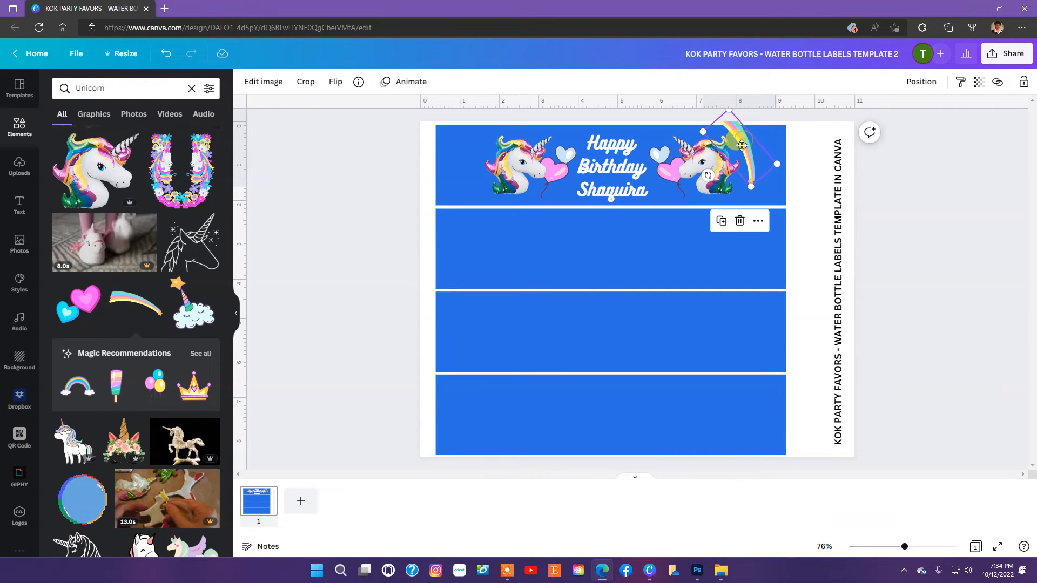
{"action": "left_click_drag", "start_coordinate": [741, 144], "coordinate": [744, 156]}
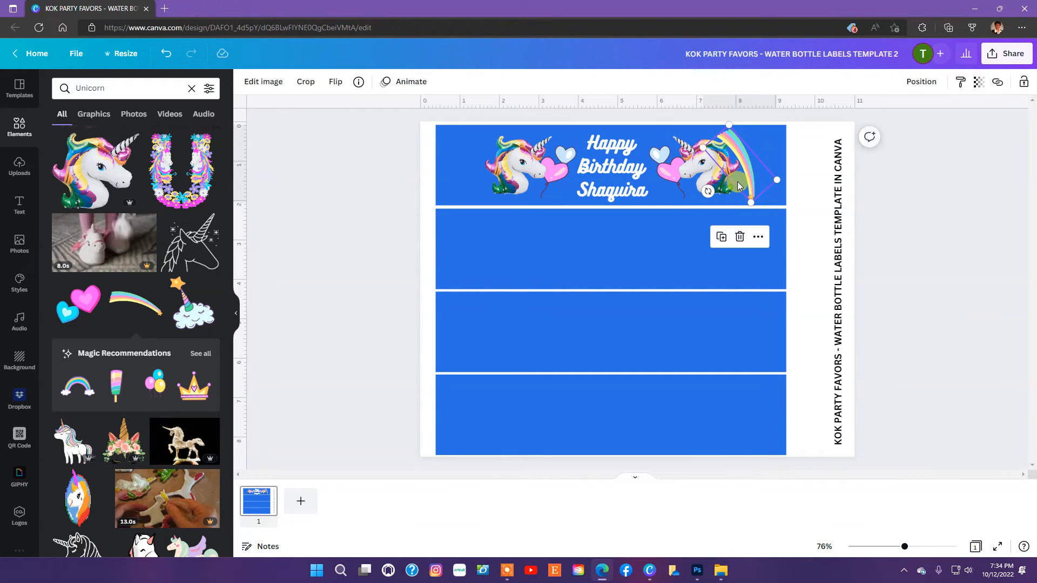
{"action": "right_click", "coordinate": [753, 183]}
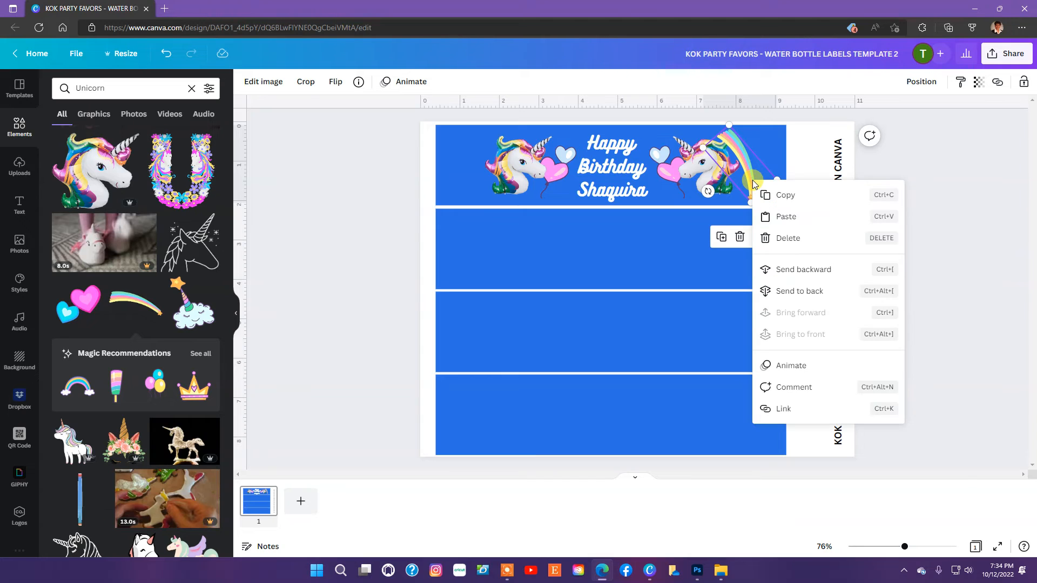
{"action": "left_click", "coordinate": [798, 273]}
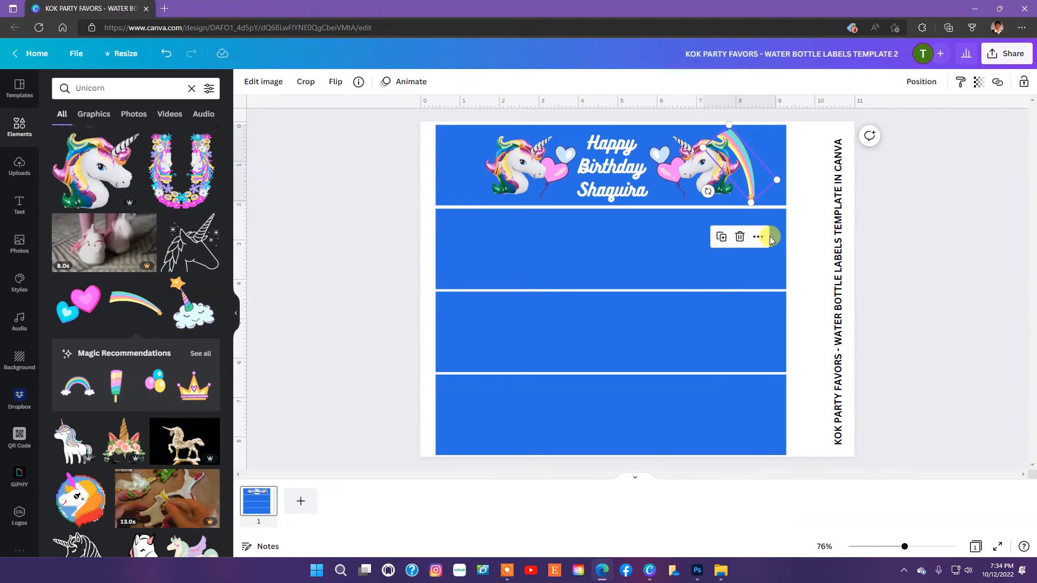
{"action": "left_click", "coordinate": [749, 186]}
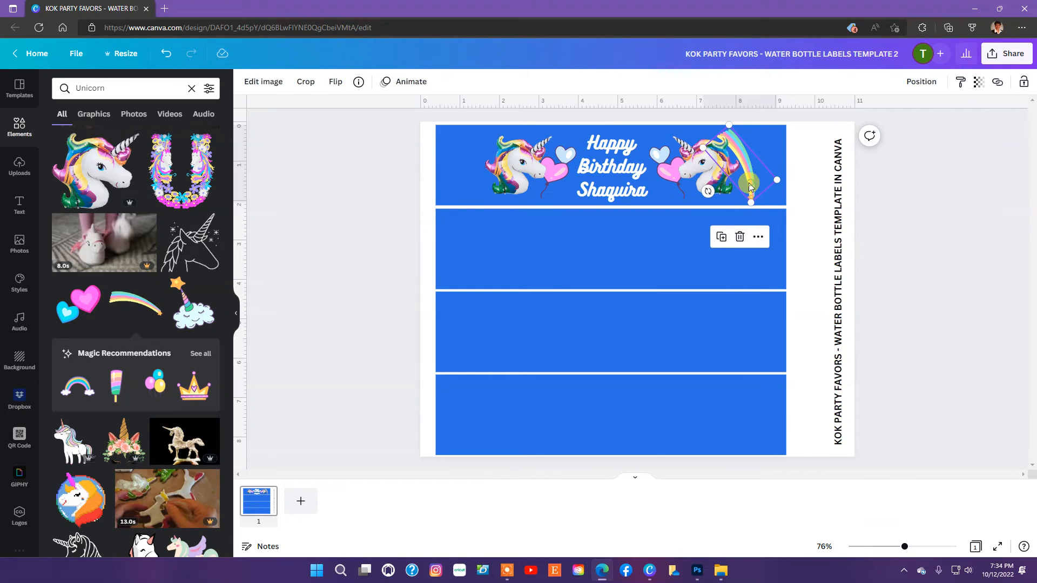
{"action": "left_click_drag", "start_coordinate": [749, 186], "coordinate": [747, 181]}
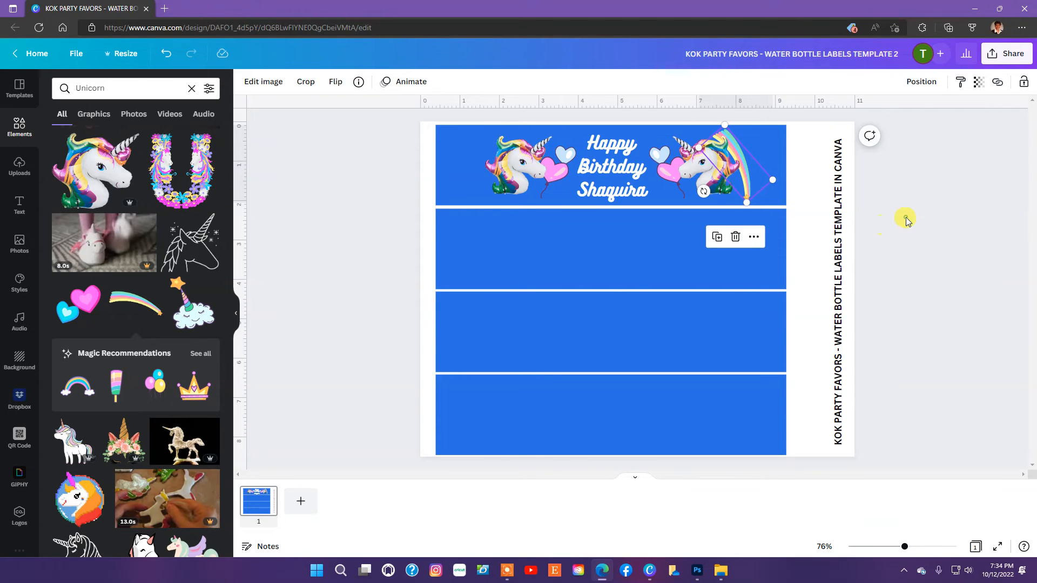
{"action": "left_click", "coordinate": [905, 219]}
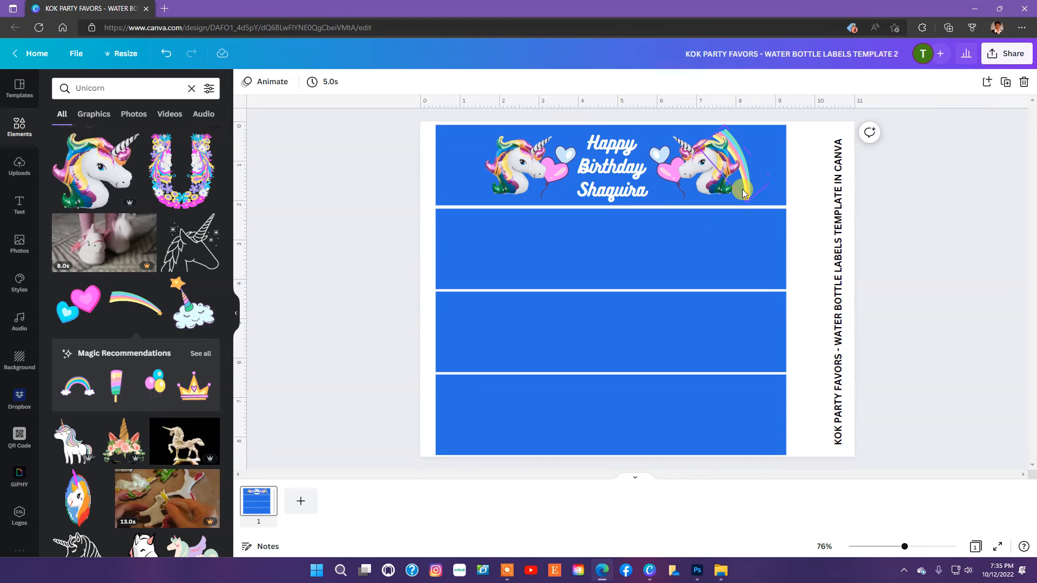
Duplicate the rainbow shooting star and place the copy beside the left unicorn's mane on the top label.
{"action": "left_click", "coordinate": [747, 189]}
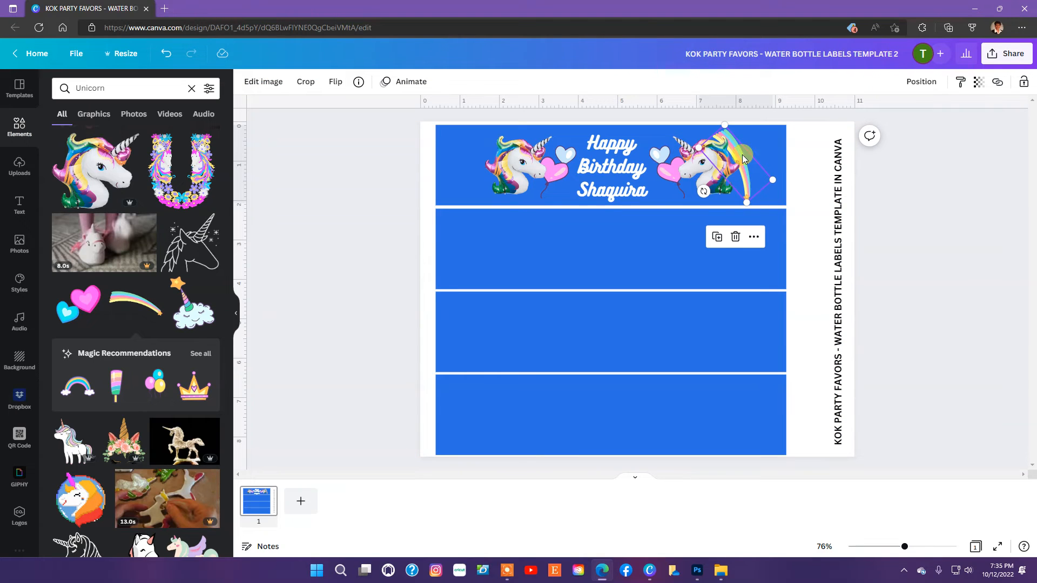
{"action": "left_click", "coordinate": [716, 237]}
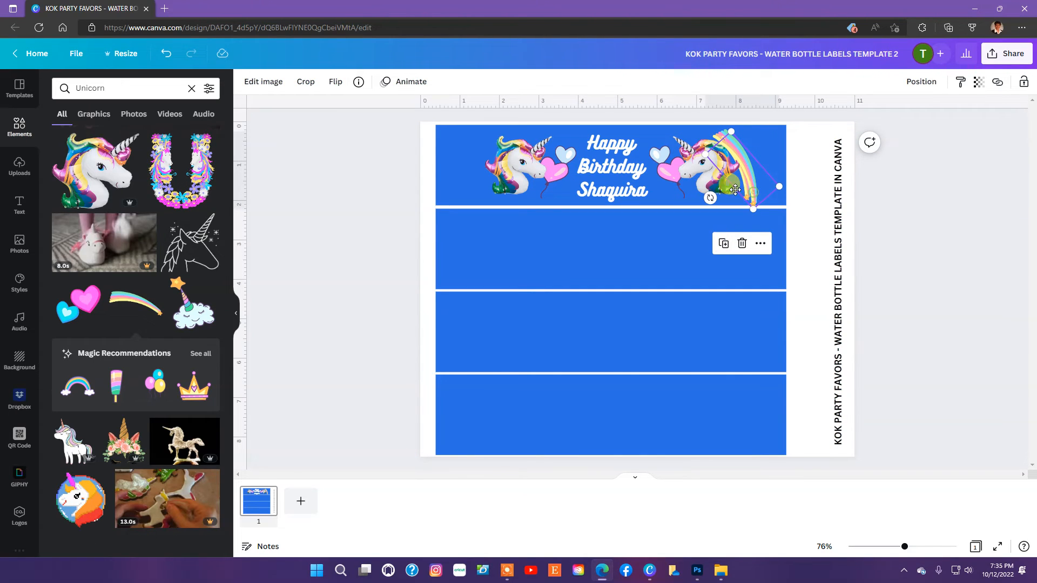
{"action": "left_click_drag", "start_coordinate": [743, 186], "coordinate": [500, 190]}
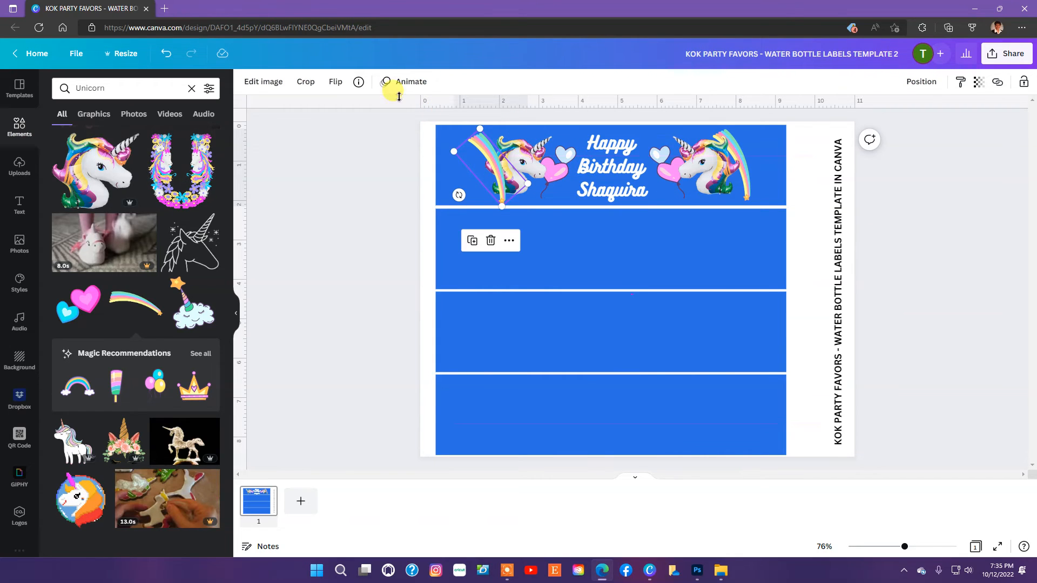
Flip the copied rainbow horizontally and vertically, rotate it to mirror the right one, and send it backward behind the left unicorn.
{"action": "left_click", "coordinate": [335, 82]}
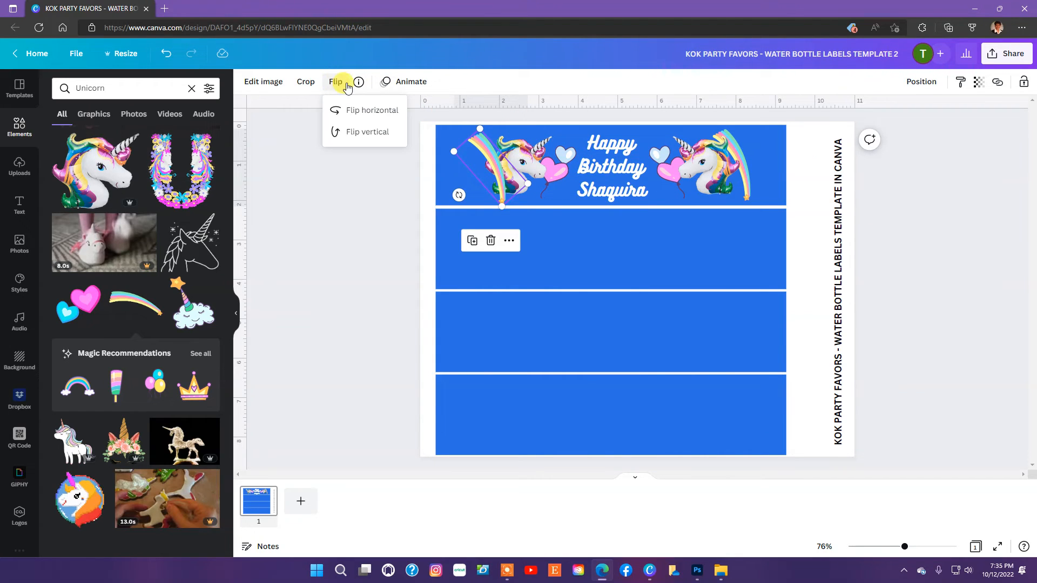
{"action": "left_click", "coordinate": [374, 111]}
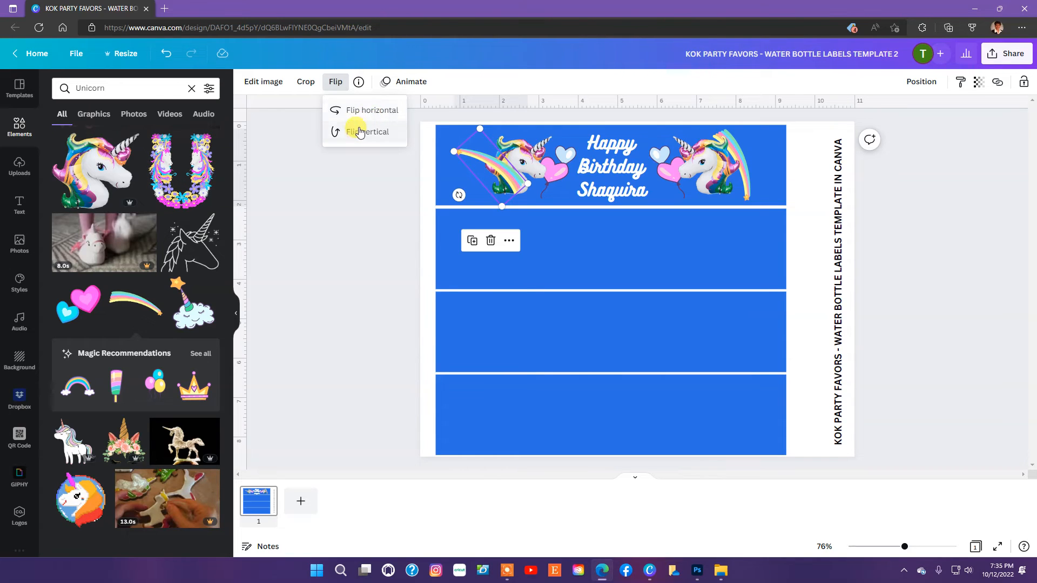
{"action": "left_click", "coordinate": [359, 133]}
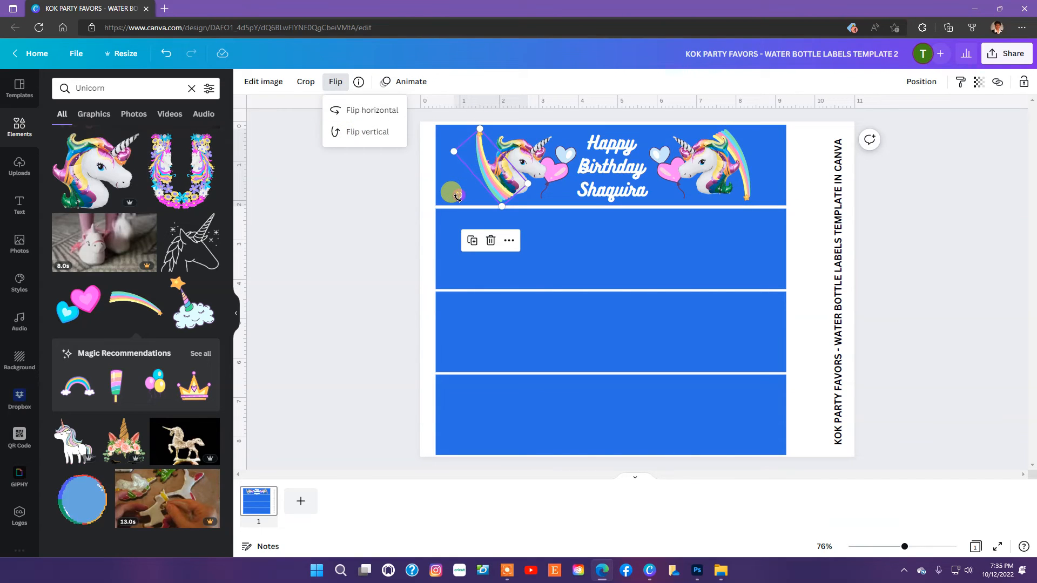
{"action": "left_click_drag", "start_coordinate": [457, 196], "coordinate": [484, 185]}
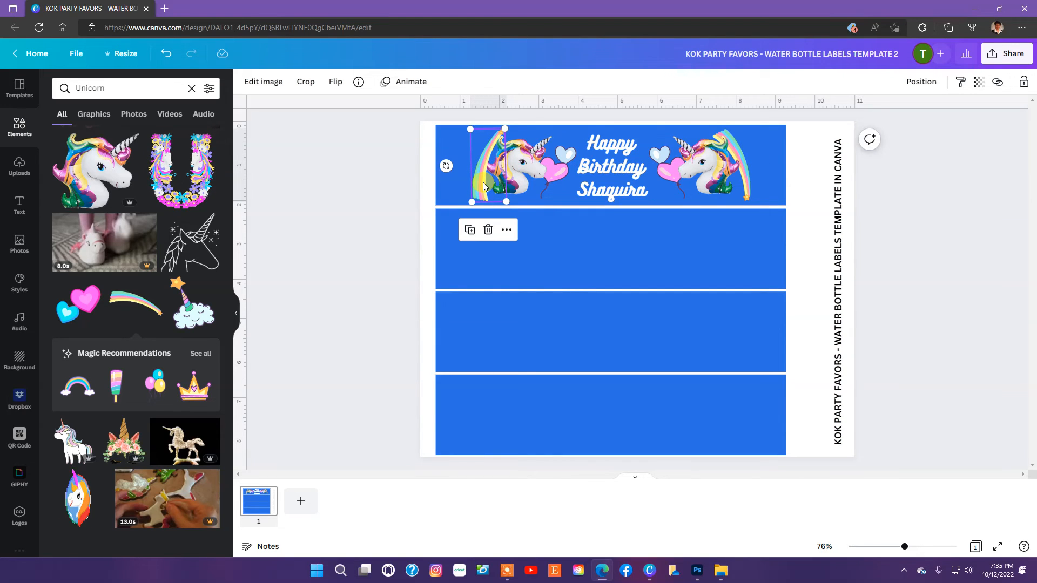
{"action": "right_click", "coordinate": [483, 183]}
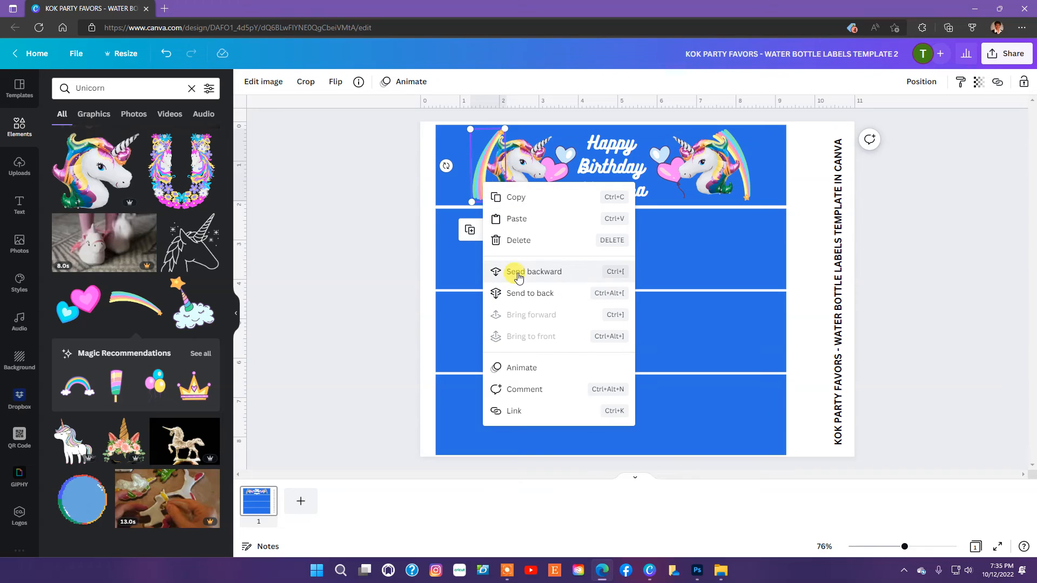
{"action": "left_click", "coordinate": [518, 273]}
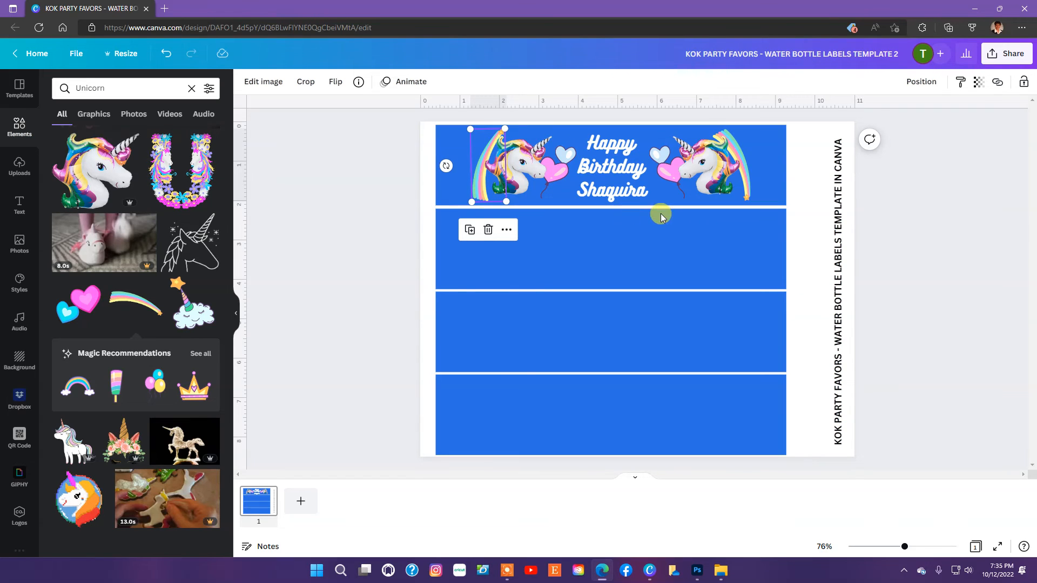
Try turquoise, pink and purple from the default colours as the top label's background, and settle on turquoise.
{"action": "left_click", "coordinate": [775, 201]}
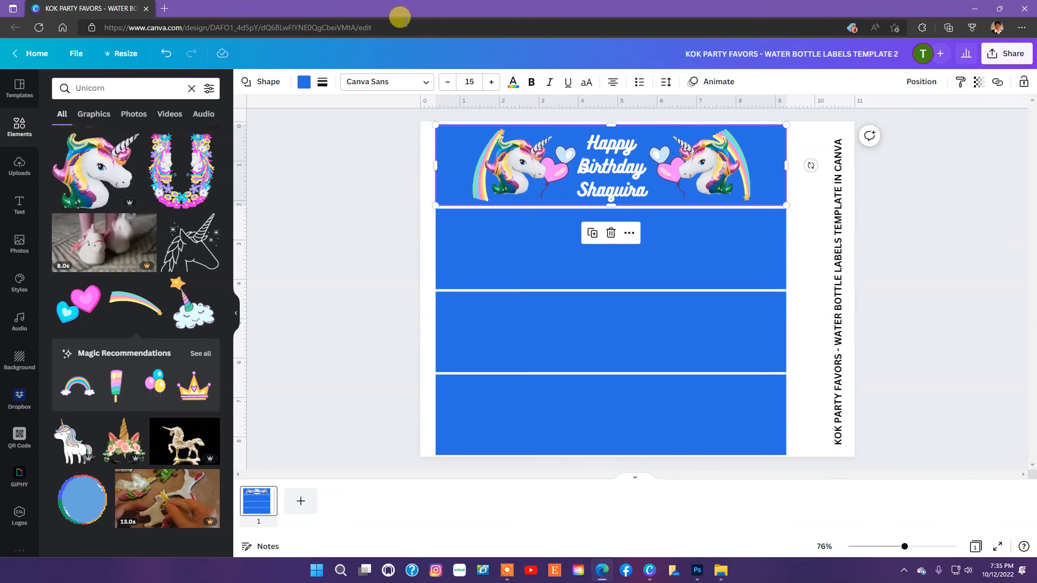
{"action": "left_click", "coordinate": [305, 82]}
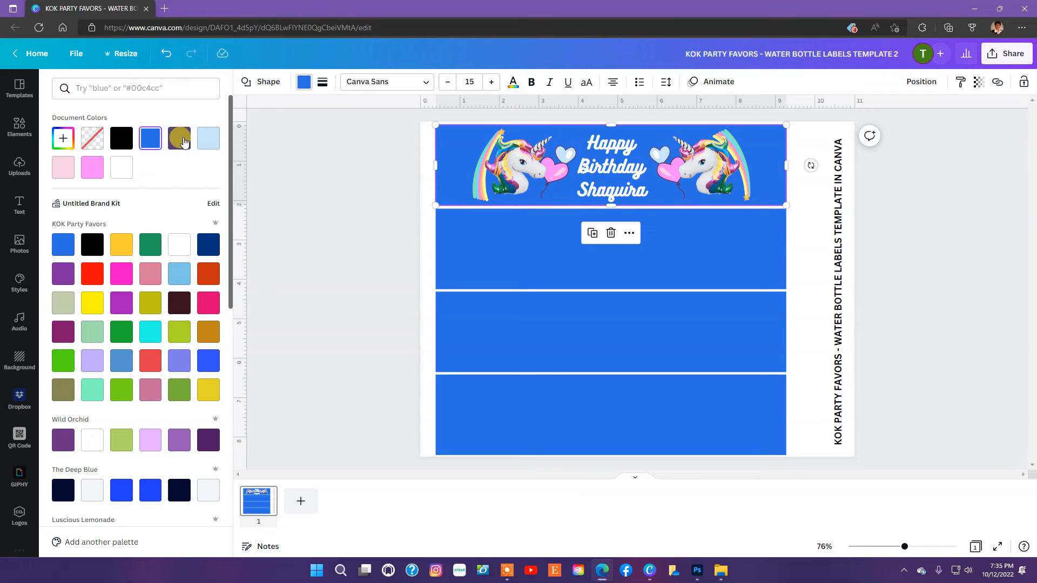
{"action": "left_click_drag", "start_coordinate": [230, 186], "coordinate": [196, 424]}
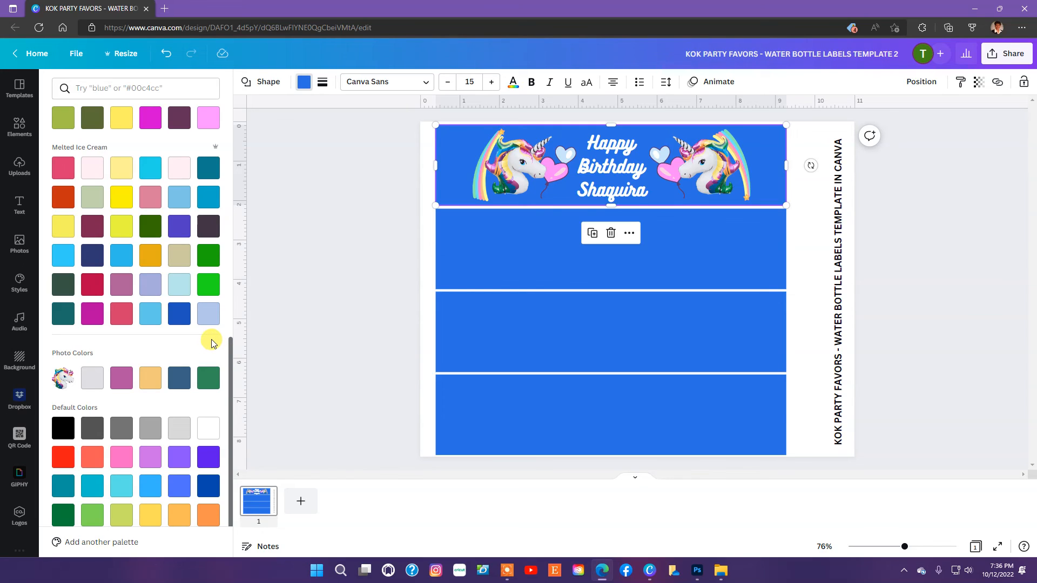
{"action": "left_click", "coordinate": [113, 492]}
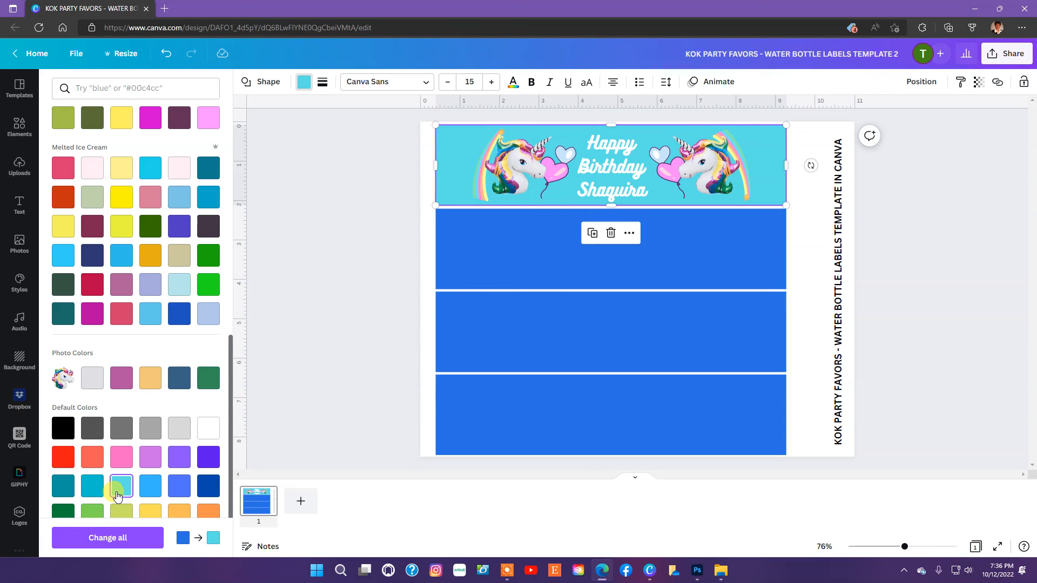
{"action": "left_click", "coordinate": [122, 459]}
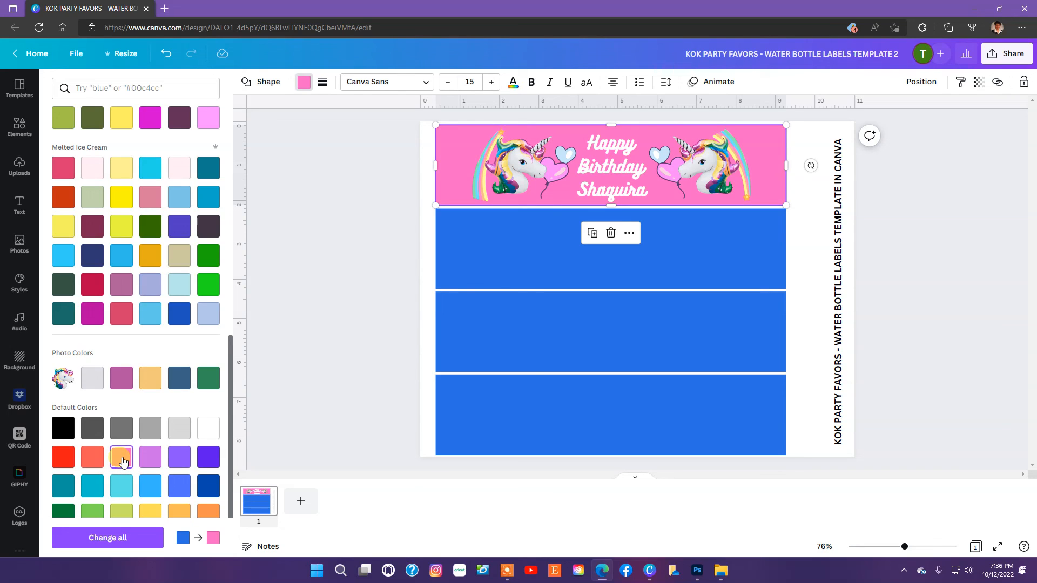
{"action": "left_click", "coordinate": [184, 464]}
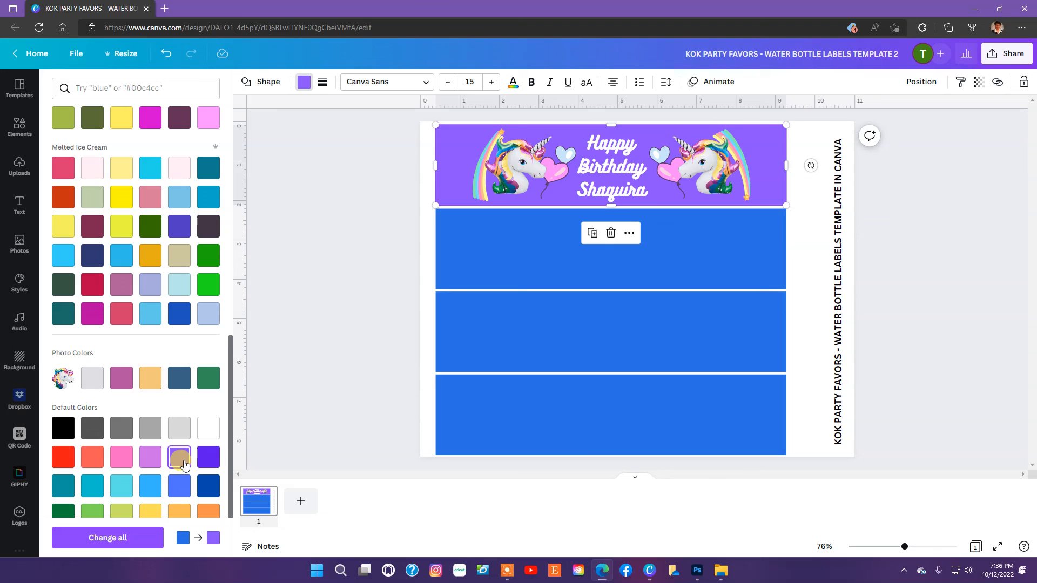
{"action": "left_click", "coordinate": [120, 487]}
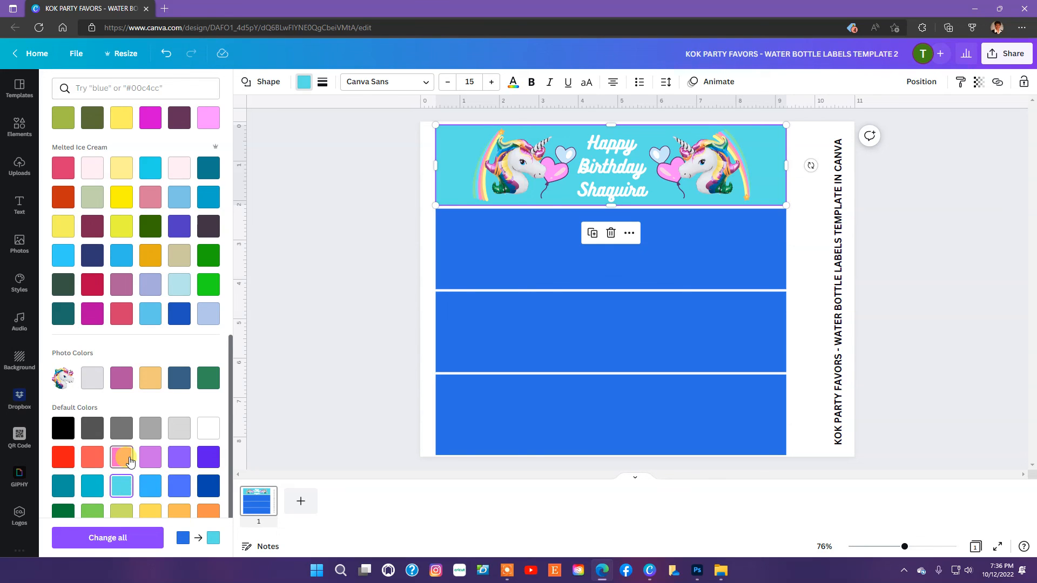
{"action": "left_click", "coordinate": [122, 457]}
{"action": "left_click", "coordinate": [121, 484]}
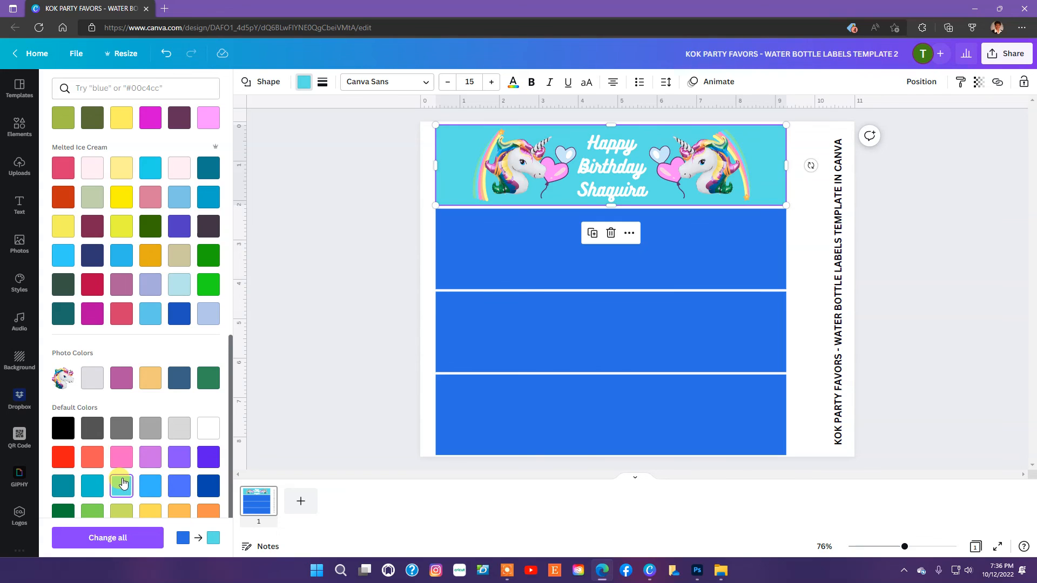